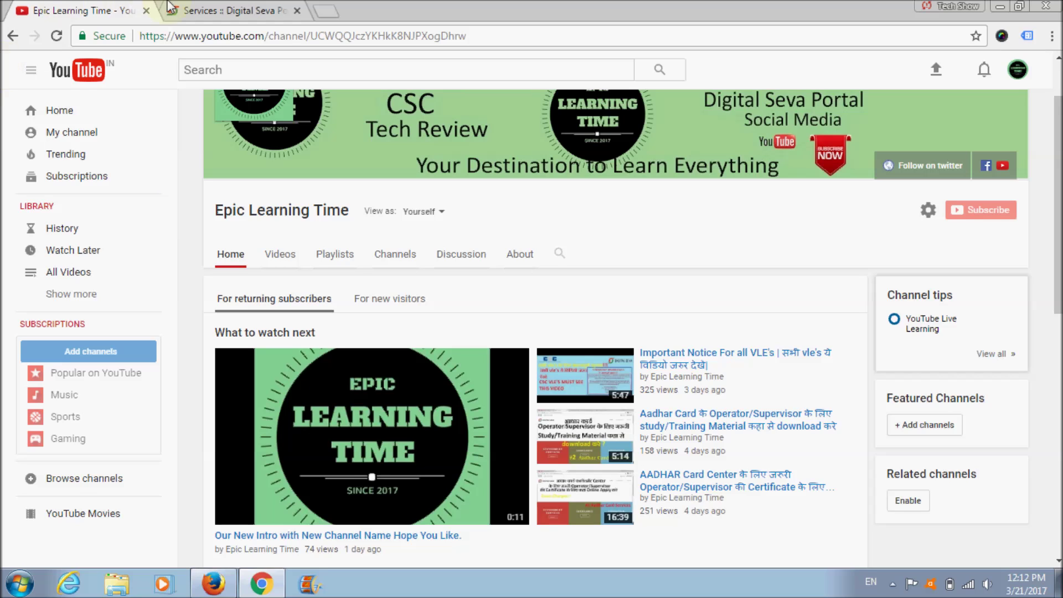
# - Switch to the Digital Seva portal, open Passport Services and continue to Passport Seva with RPO Delhi selected
pyautogui.click(208, 7)
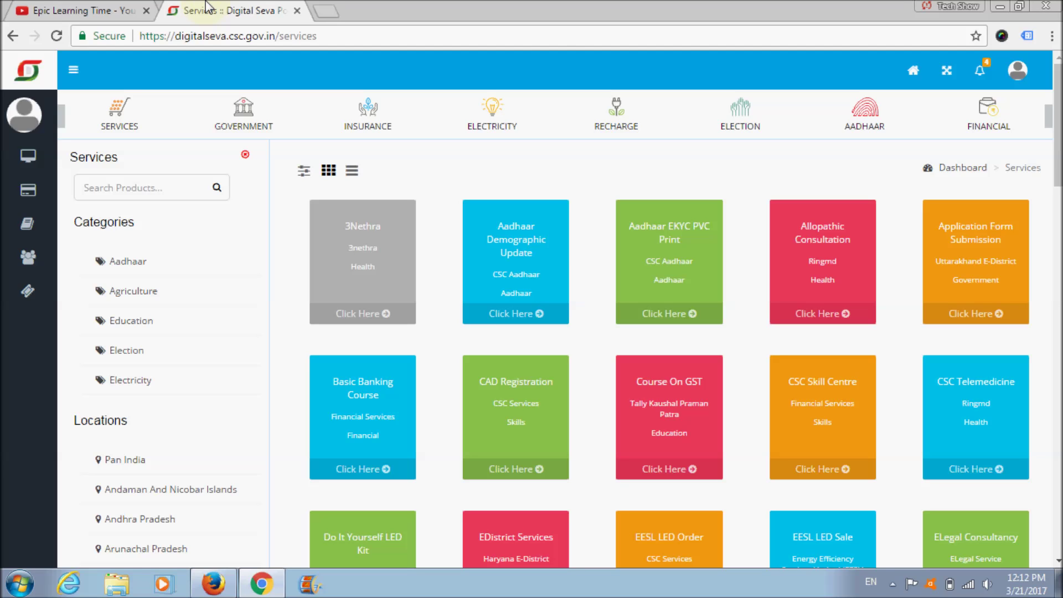
pyautogui.moveTo(1057, 145); pyautogui.dragTo(1056, 421)
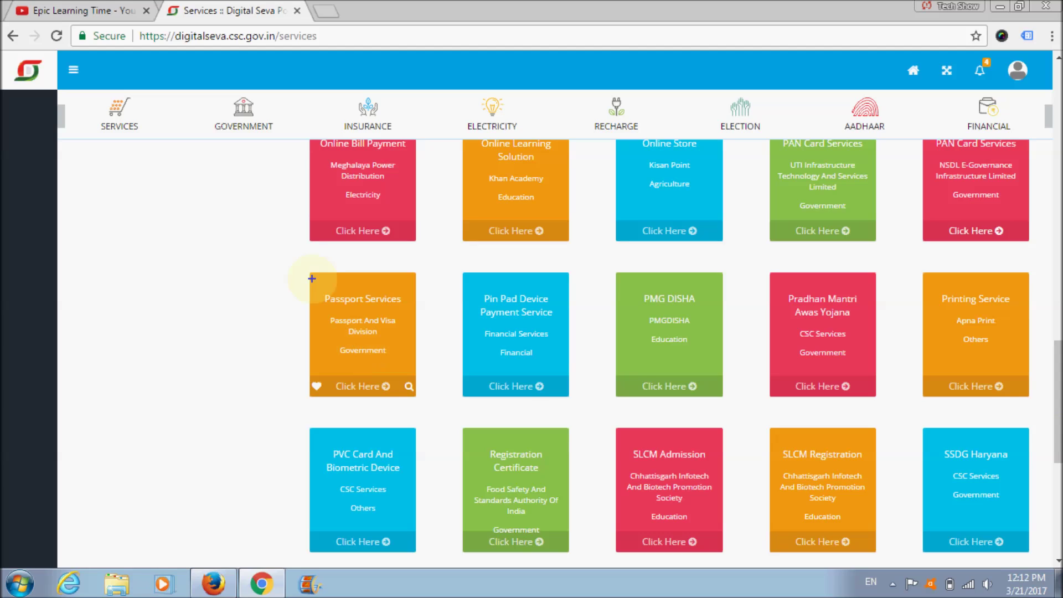
pyautogui.moveTo(308, 268)
pyautogui.mouseDown()
pyautogui.moveTo(419, 432)
pyautogui.moveTo(458, 460)
pyautogui.moveTo(424, 415)
pyautogui.mouseUp()
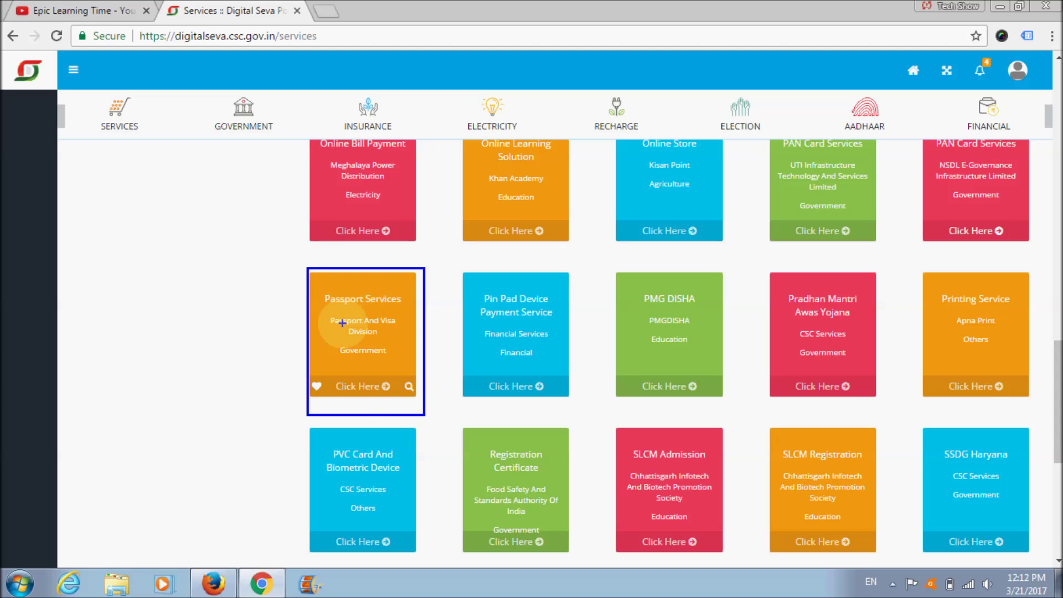
pyautogui.click(363, 390)
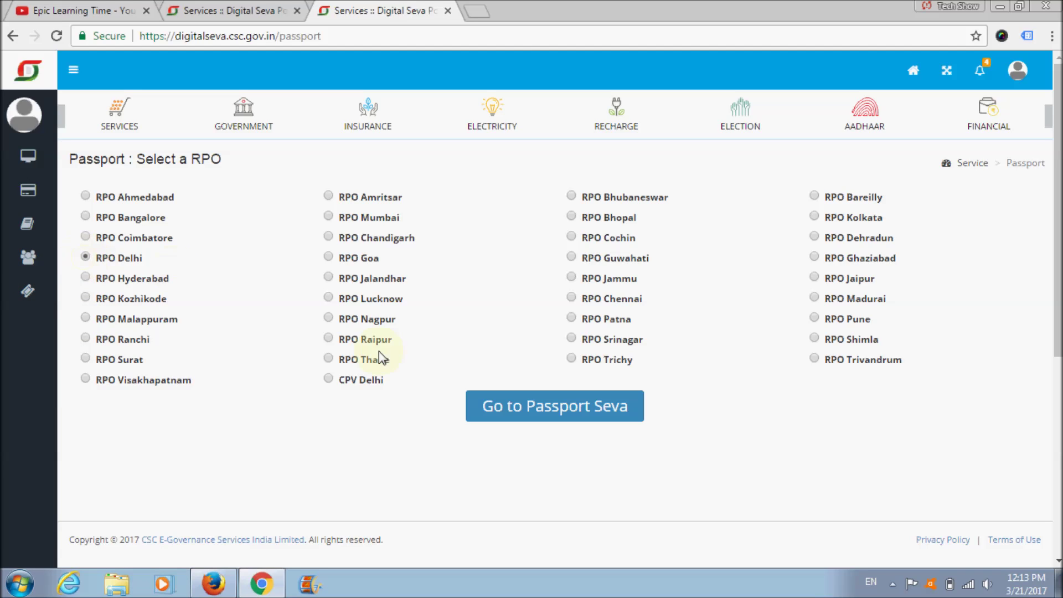
pyautogui.click(559, 414)
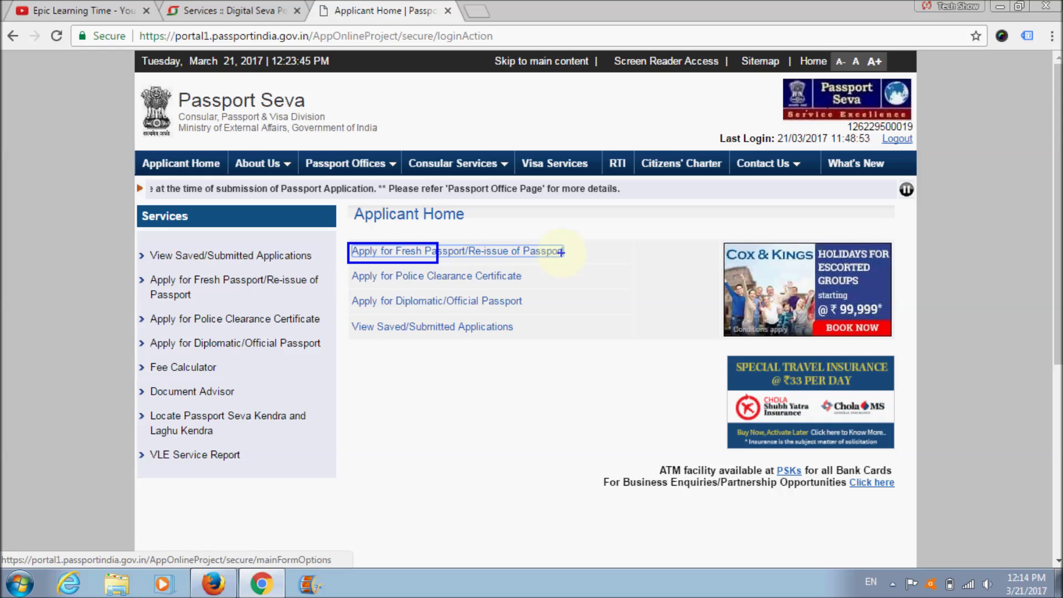
# - Examine the Applicant Home services, including fresh or re-issued passports, police clearance certificates, saved applications, Fee Calculator and Document Advisor
pyautogui.moveTo(485, 240); pyautogui.dragTo(568, 262)
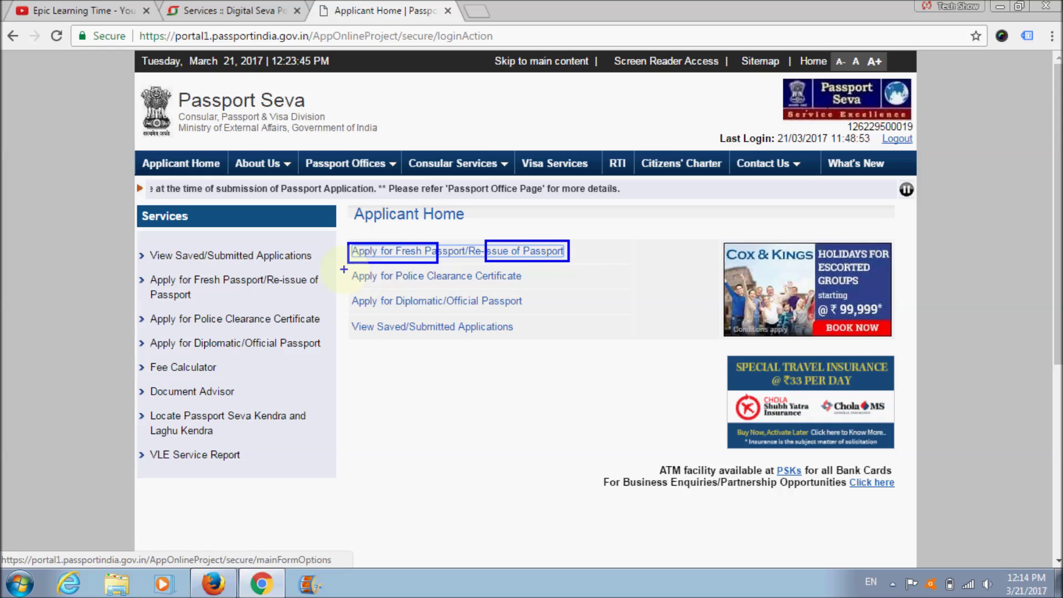
pyautogui.moveTo(353, 266); pyautogui.dragTo(481, 285)
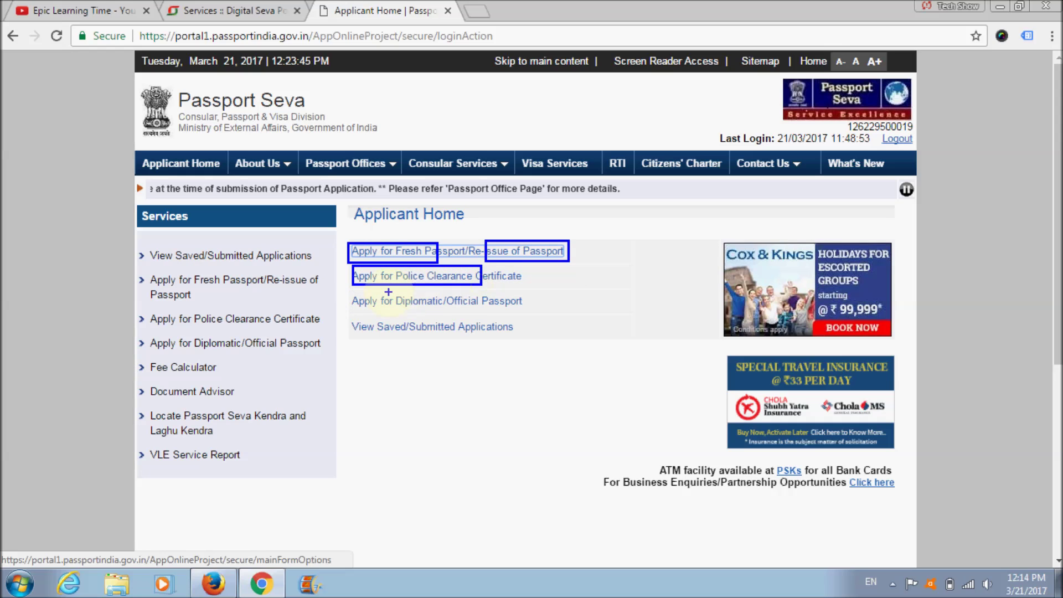
pyautogui.moveTo(353, 290); pyautogui.dragTo(381, 314)
pyautogui.hotkey('ctrl', 'z')
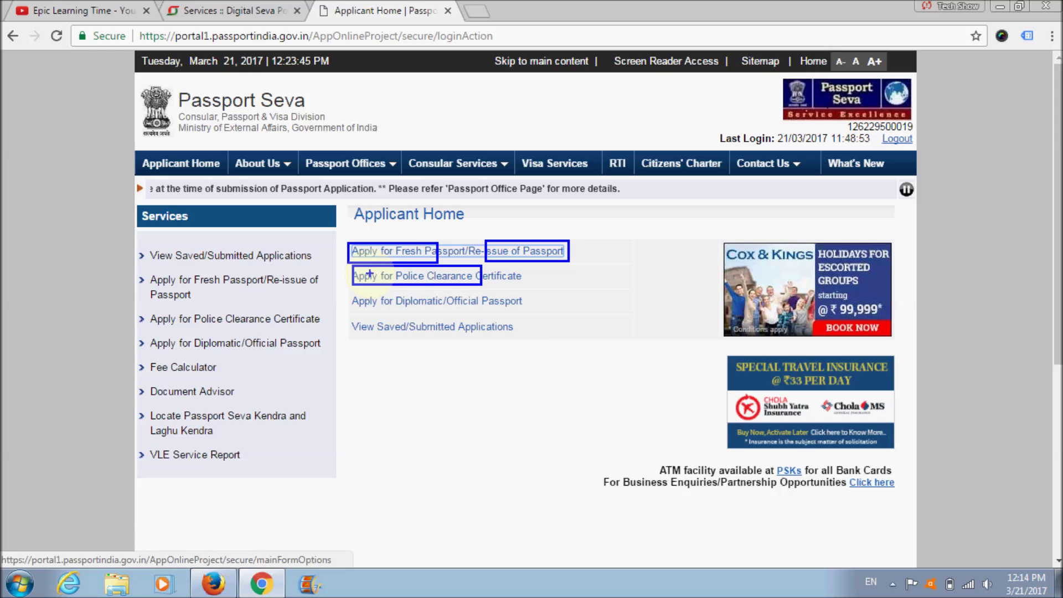
pyautogui.moveTo(144, 245)
pyautogui.mouseDown()
pyautogui.moveTo(150, 256)
pyautogui.moveTo(221, 262)
pyautogui.mouseUp()
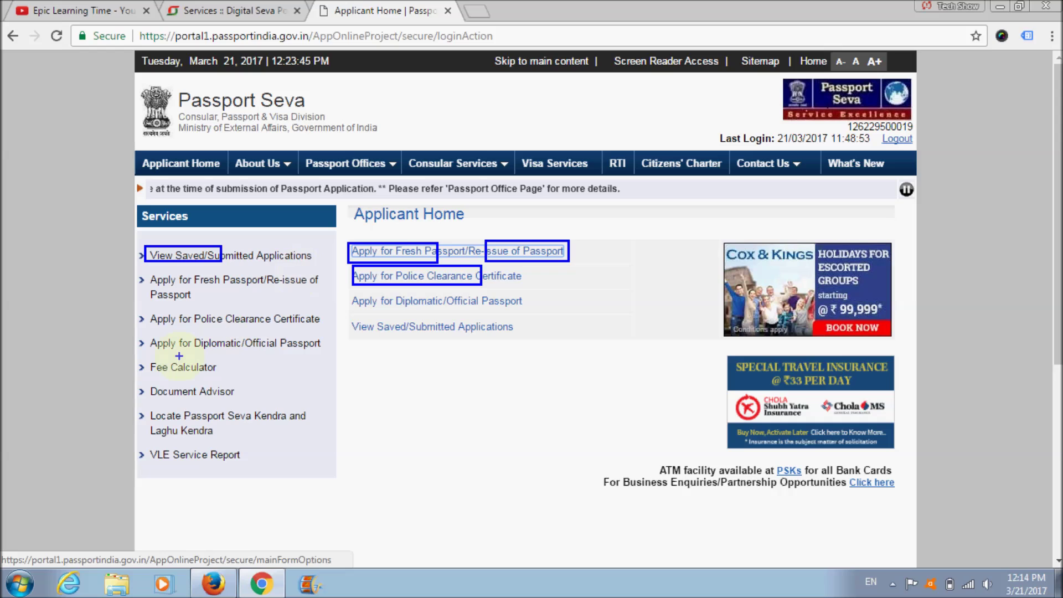
pyautogui.moveTo(148, 358)
pyautogui.mouseDown()
pyautogui.moveTo(186, 390)
pyautogui.moveTo(225, 378)
pyautogui.mouseUp()
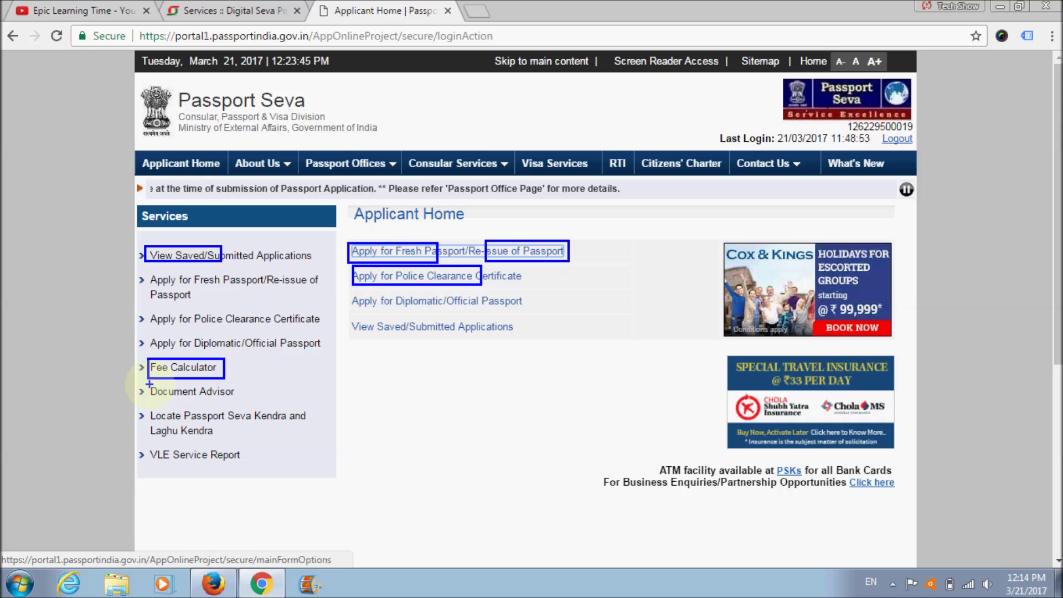
pyautogui.moveTo(150, 384); pyautogui.dragTo(247, 399)
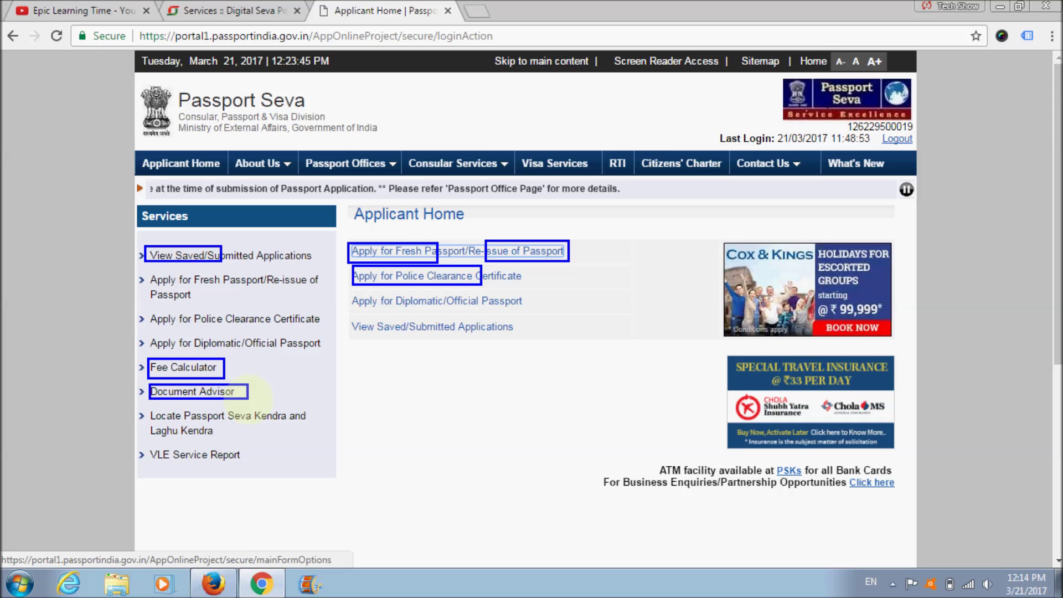
pyautogui.press('Escape')
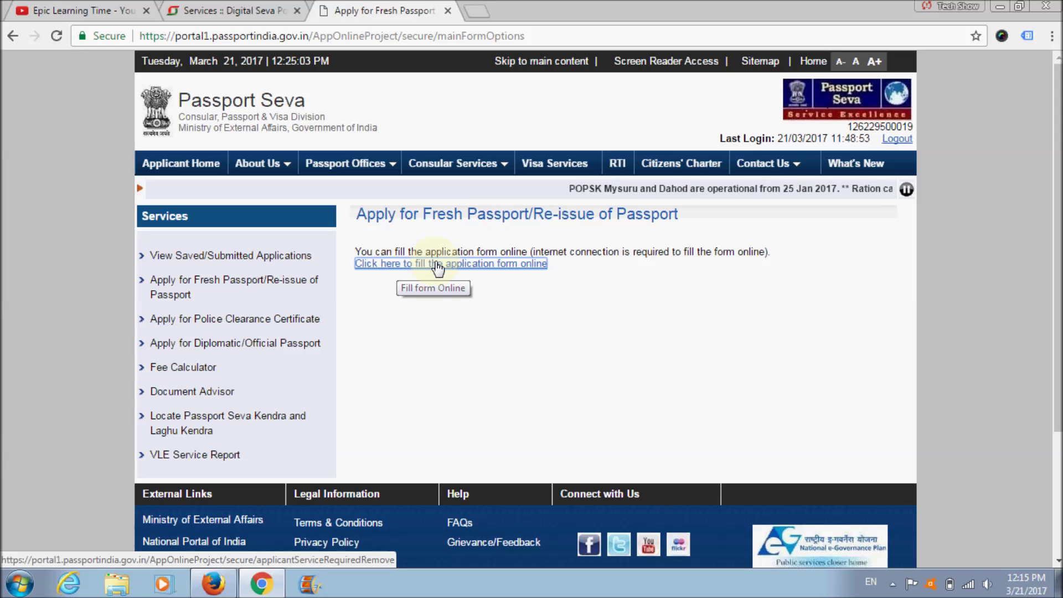
# - Open the online application form and submit the passport type as Fresh Passport, Normal application, 36 Pages booklet
pyautogui.click(461, 268)
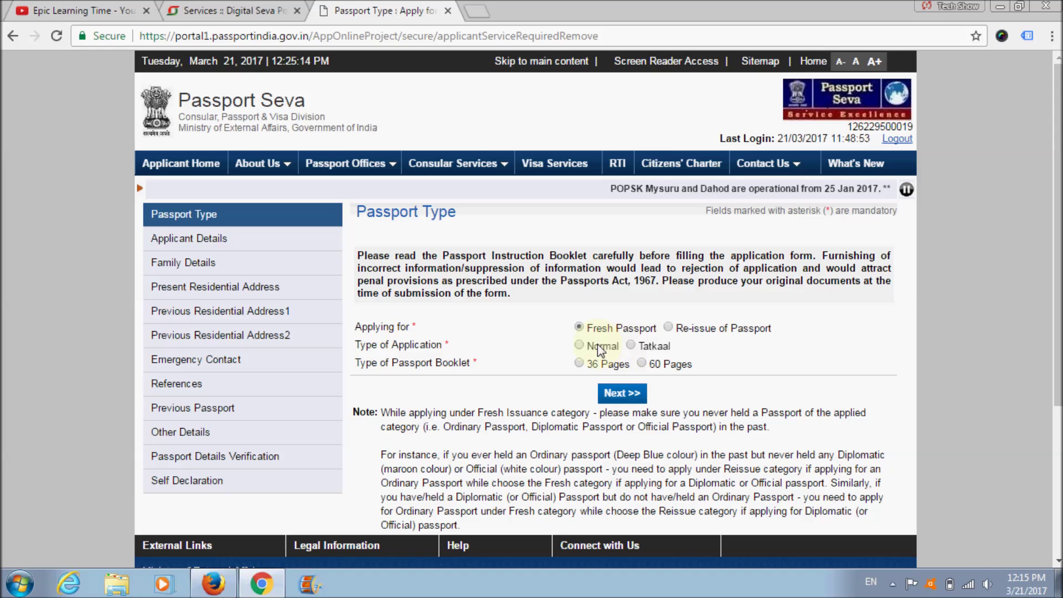
pyautogui.click(579, 345)
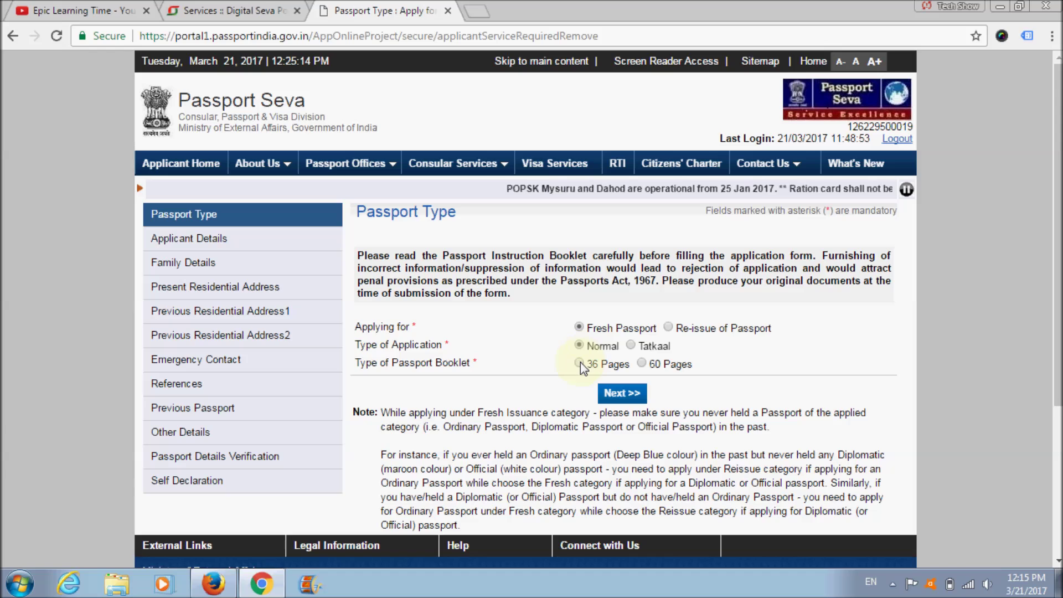
pyautogui.click(579, 363)
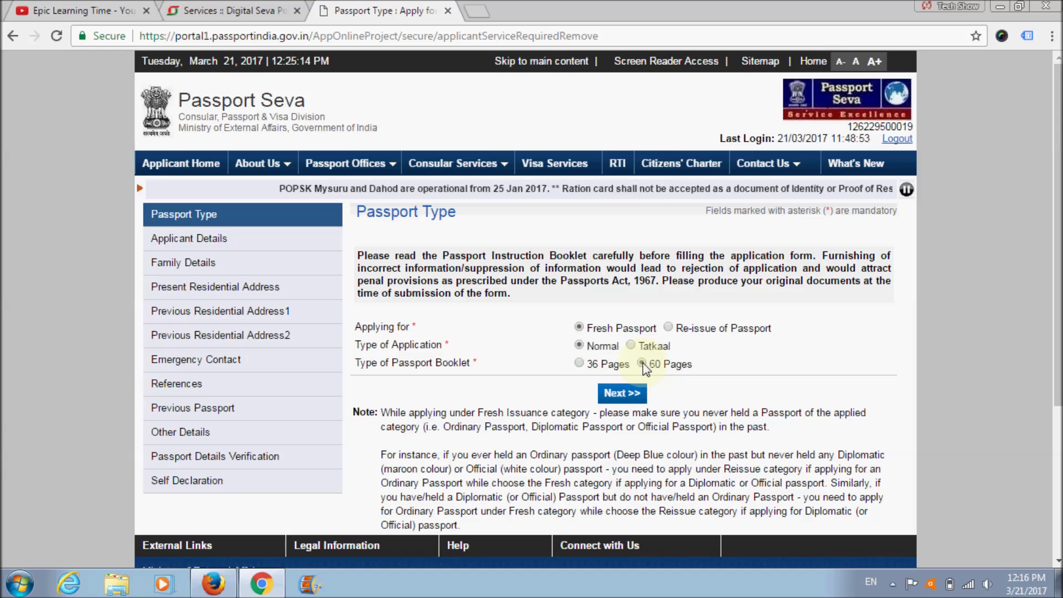
pyautogui.click(579, 364)
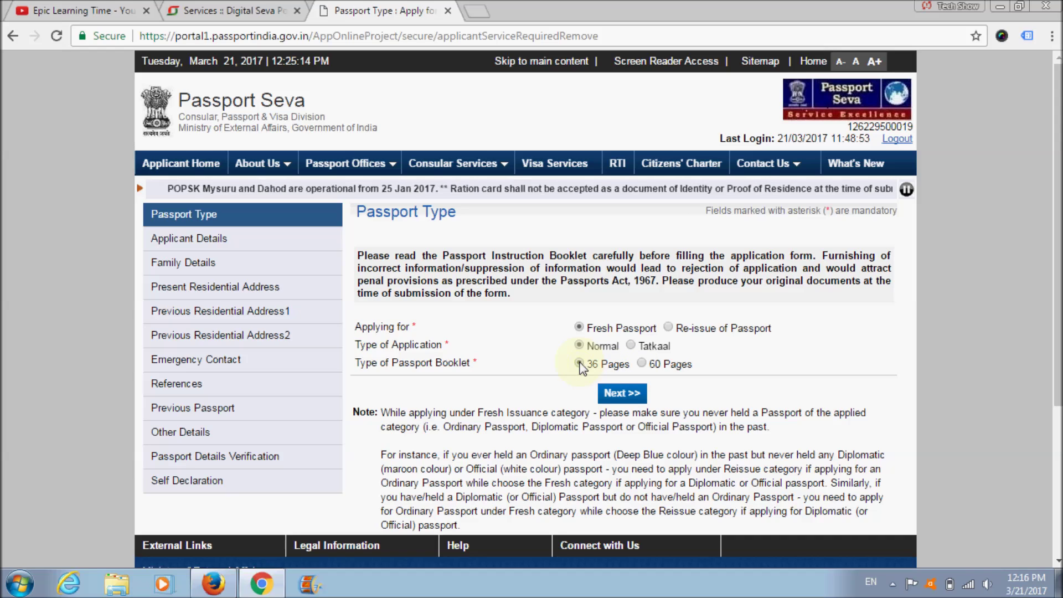
pyautogui.click(624, 398)
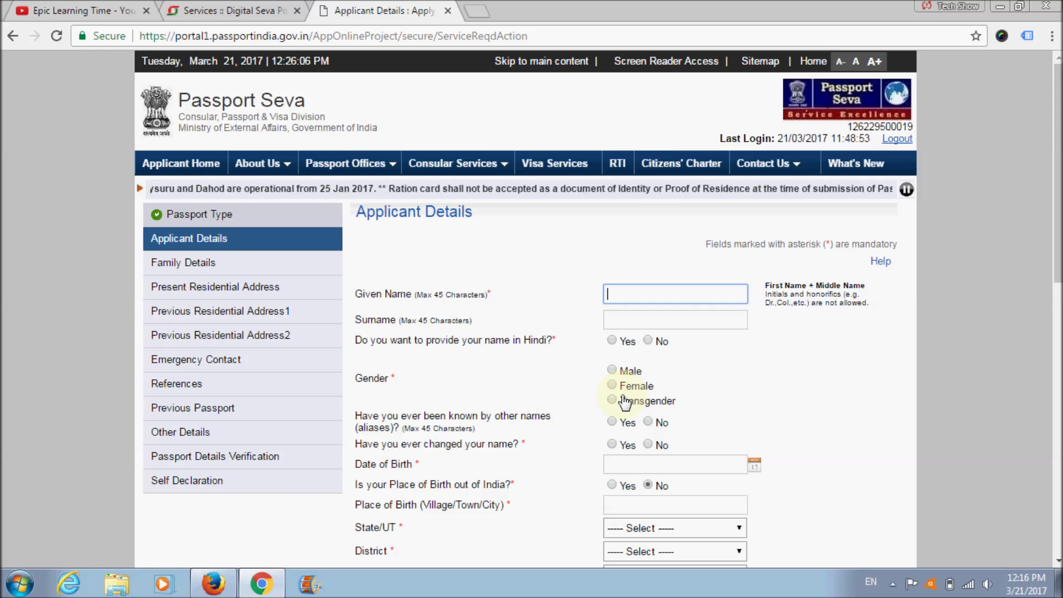
# - Review the application form's sections, from Applicant Details and Family Details through the residential addresses to Self Declaration
pyautogui.moveTo(1057, 180); pyautogui.dragTo(1055, 150)
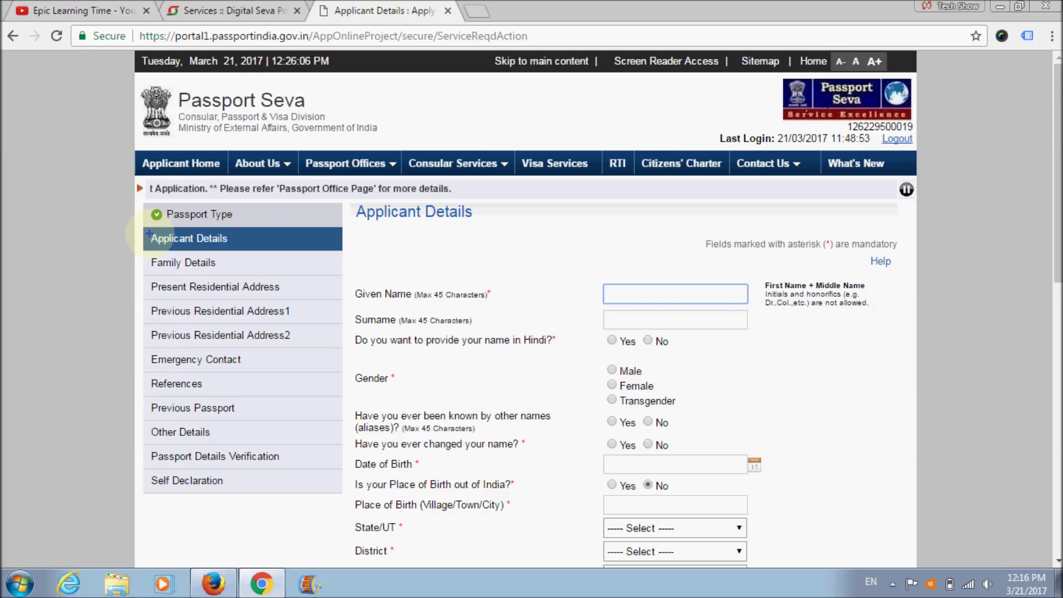
pyautogui.click(307, 244)
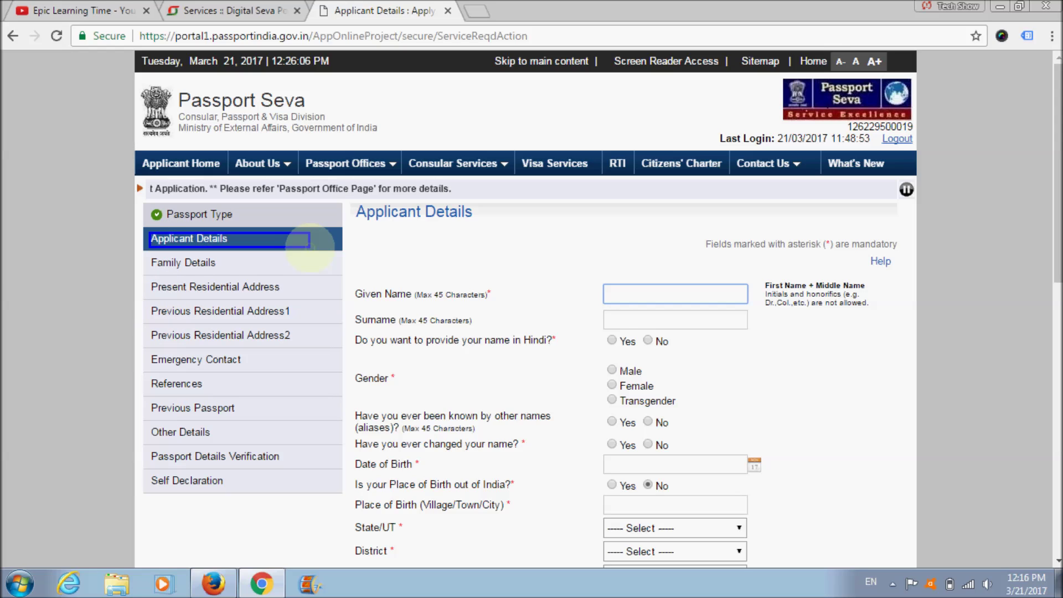
pyautogui.moveTo(148, 257); pyautogui.dragTo(249, 265)
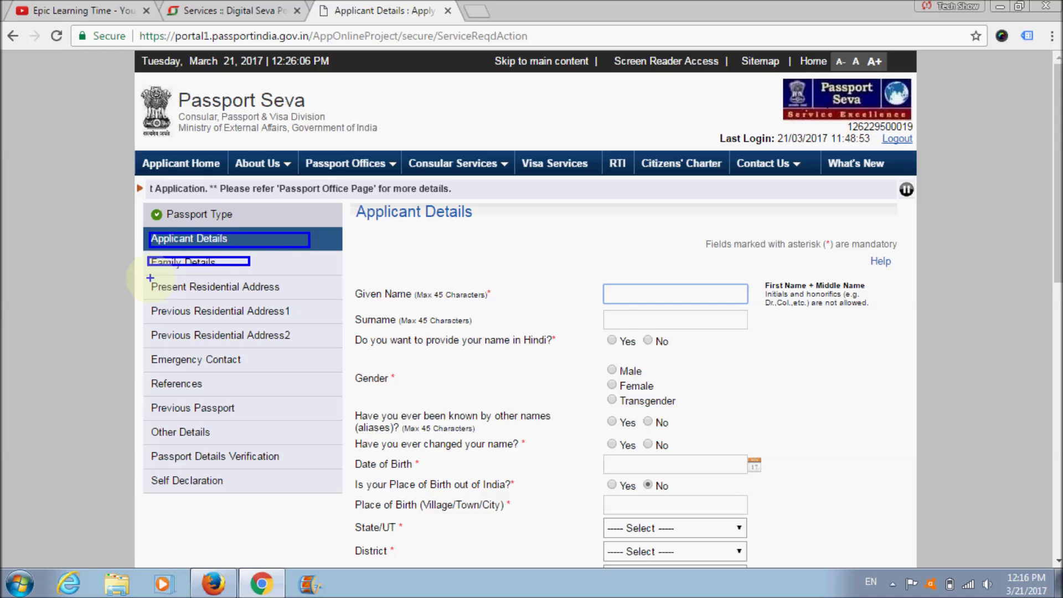
pyautogui.moveTo(146, 277)
pyautogui.mouseDown()
pyautogui.moveTo(158, 352)
pyautogui.moveTo(284, 324)
pyautogui.moveTo(299, 337)
pyautogui.mouseUp()
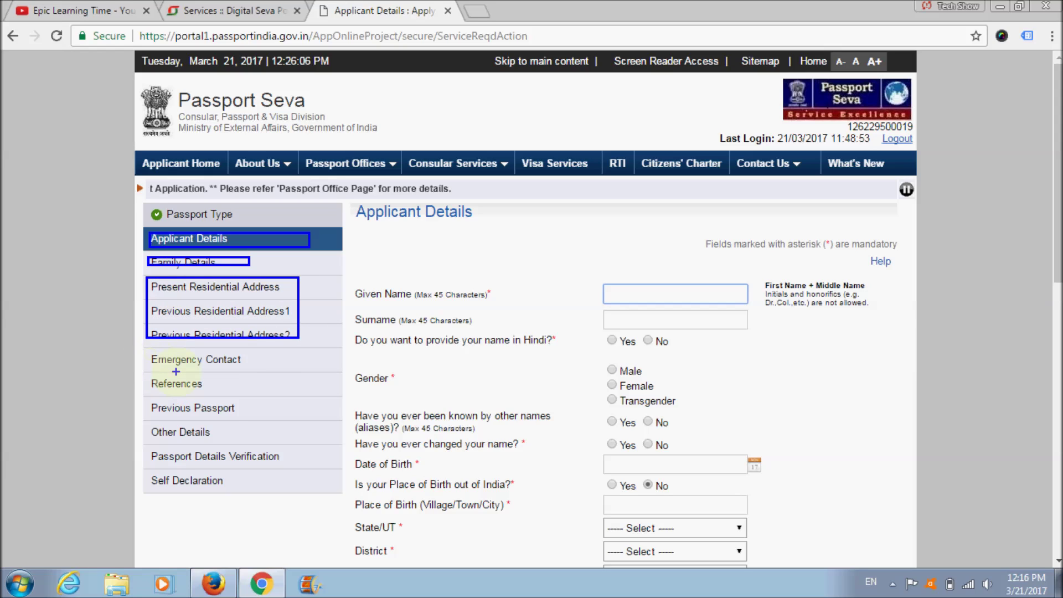
pyautogui.moveTo(149, 377)
pyautogui.mouseDown()
pyautogui.moveTo(158, 389)
pyautogui.moveTo(214, 394)
pyautogui.mouseUp()
pyautogui.moveTo(152, 399)
pyautogui.mouseDown()
pyautogui.moveTo(166, 421)
pyautogui.moveTo(242, 417)
pyautogui.mouseUp()
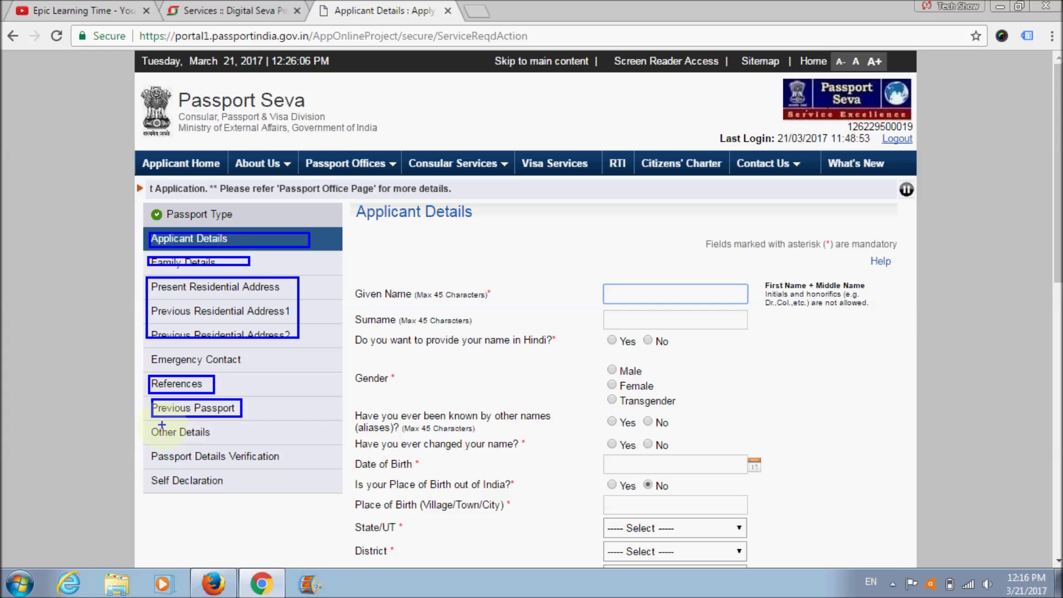
pyautogui.moveTo(148, 424); pyautogui.dragTo(221, 445)
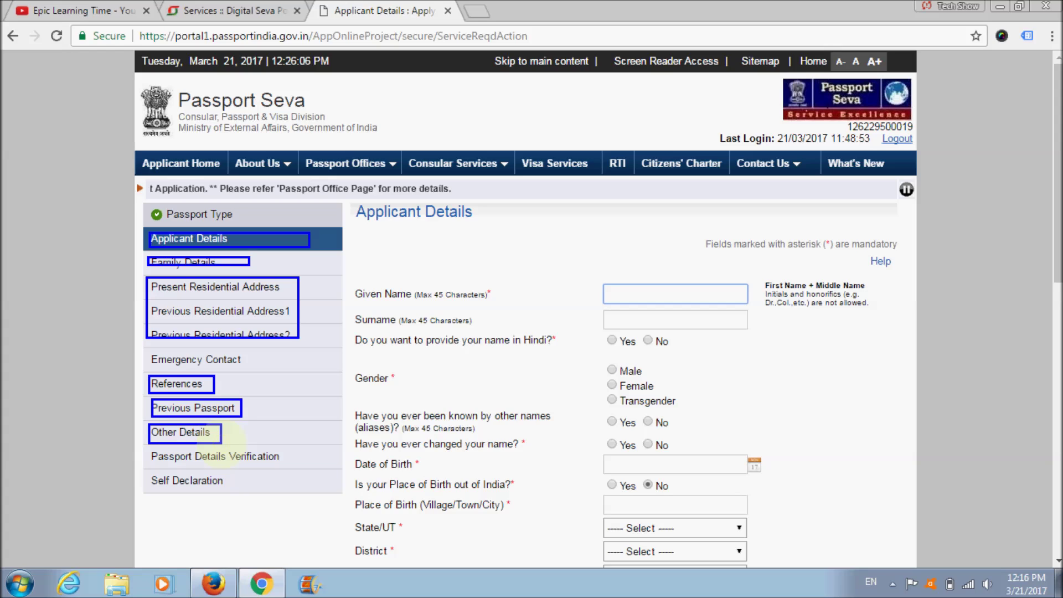
pyautogui.moveTo(151, 452); pyautogui.dragTo(290, 464)
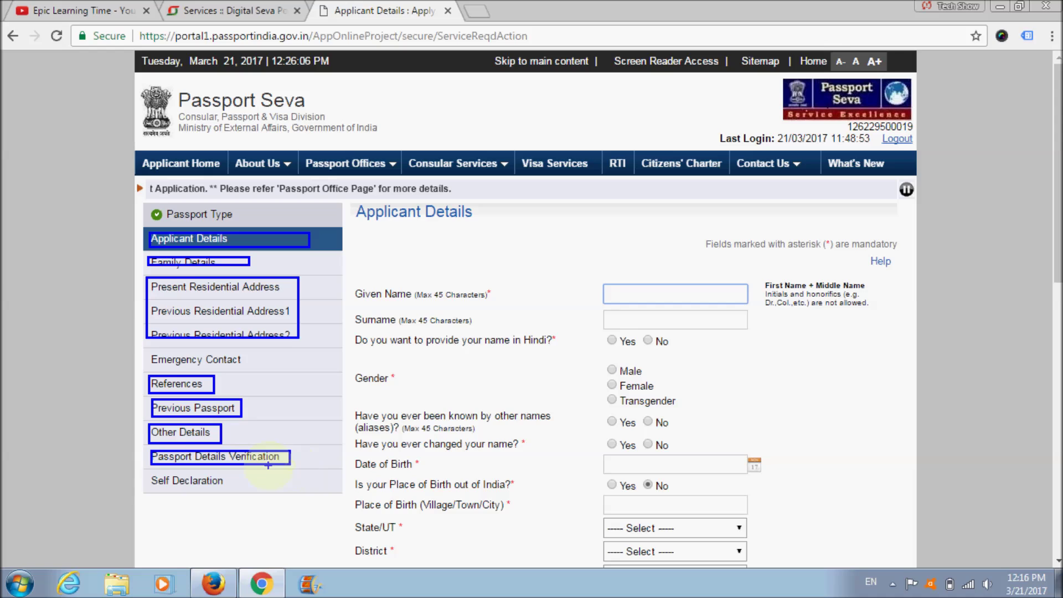
pyautogui.moveTo(151, 472)
pyautogui.mouseDown()
pyautogui.moveTo(152, 492)
pyautogui.moveTo(247, 491)
pyautogui.mouseUp()
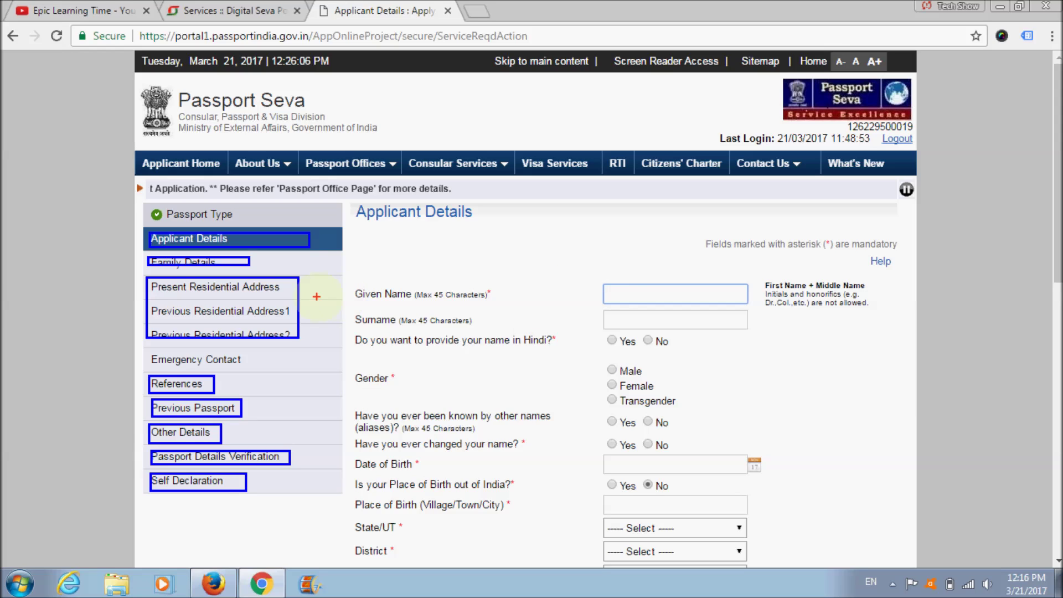
# - Review the Applicant Details fields from Given Name, Surname and Gender through aliases, Date of Birth and Place of Birth to State/UT and District
pyautogui.moveTo(598, 283)
pyautogui.mouseDown()
pyautogui.moveTo(646, 308)
pyautogui.moveTo(777, 308)
pyautogui.mouseUp()
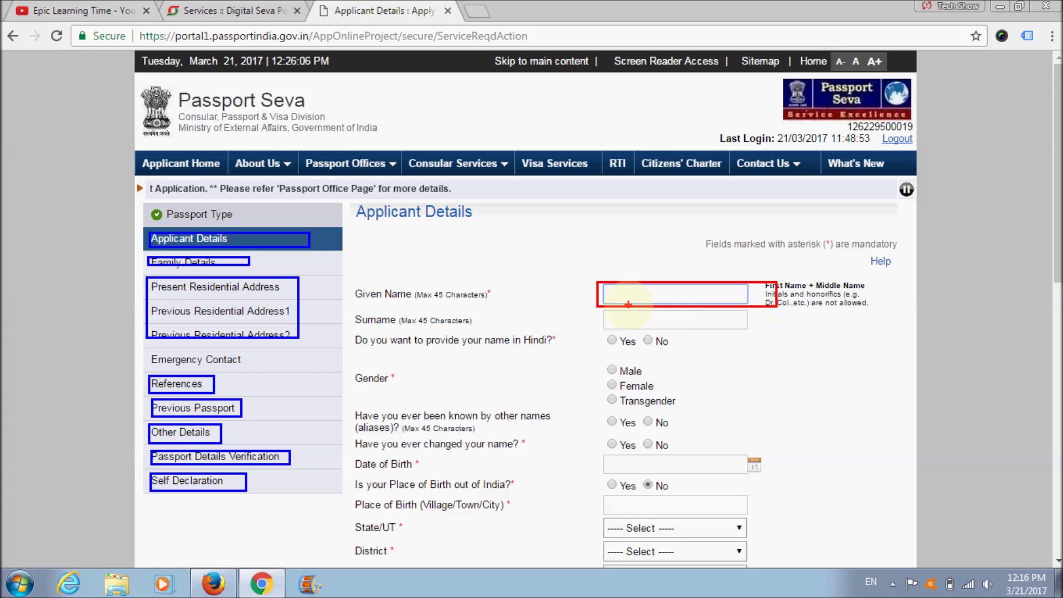
pyautogui.moveTo(596, 309)
pyautogui.mouseDown()
pyautogui.moveTo(596, 335)
pyautogui.moveTo(757, 328)
pyautogui.mouseUp()
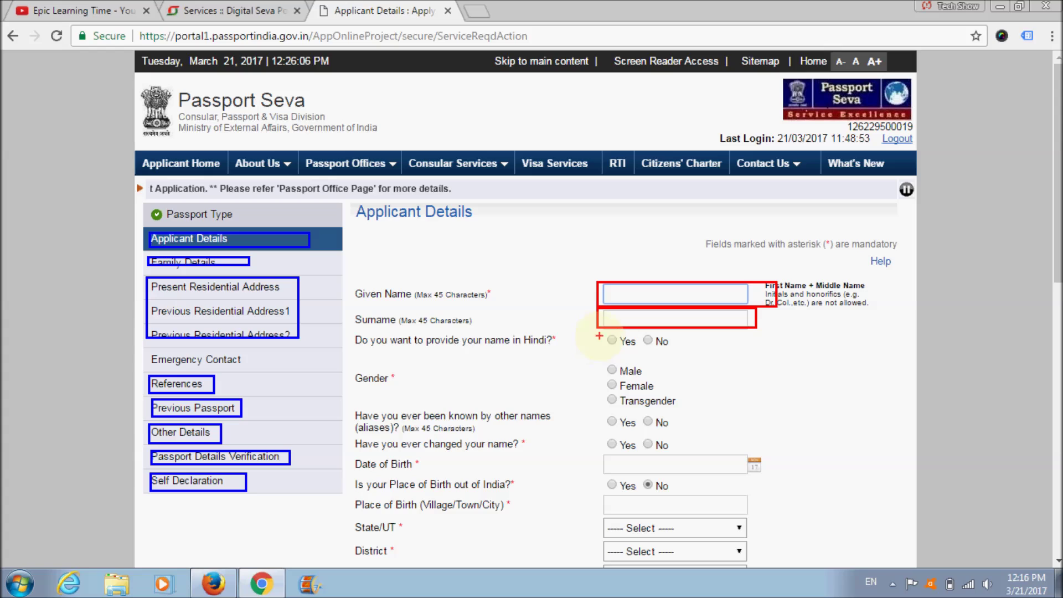
pyautogui.moveTo(605, 332); pyautogui.dragTo(626, 353)
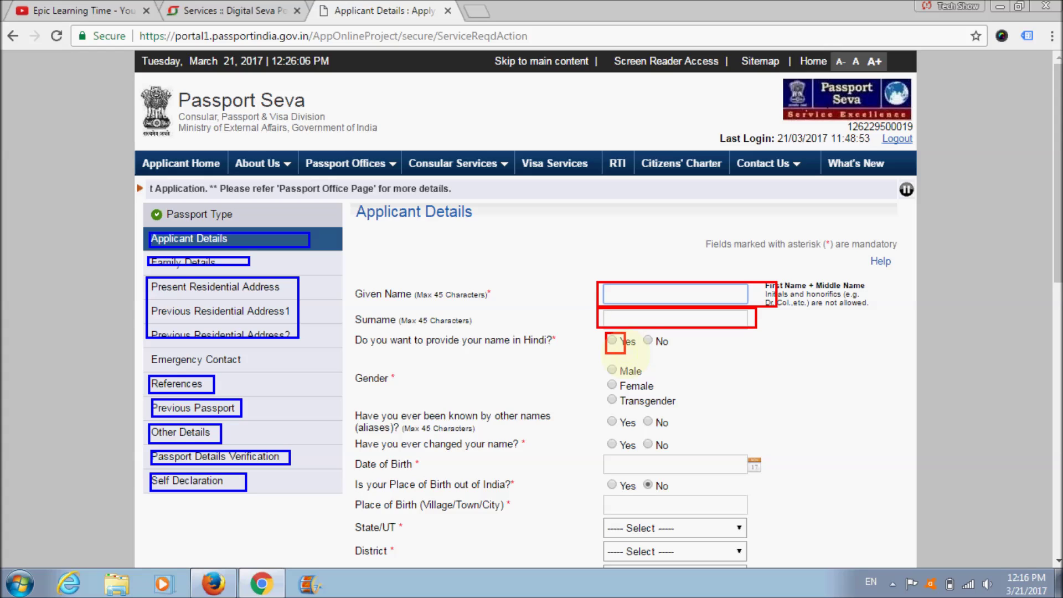
pyautogui.moveTo(640, 335); pyautogui.dragTo(672, 352)
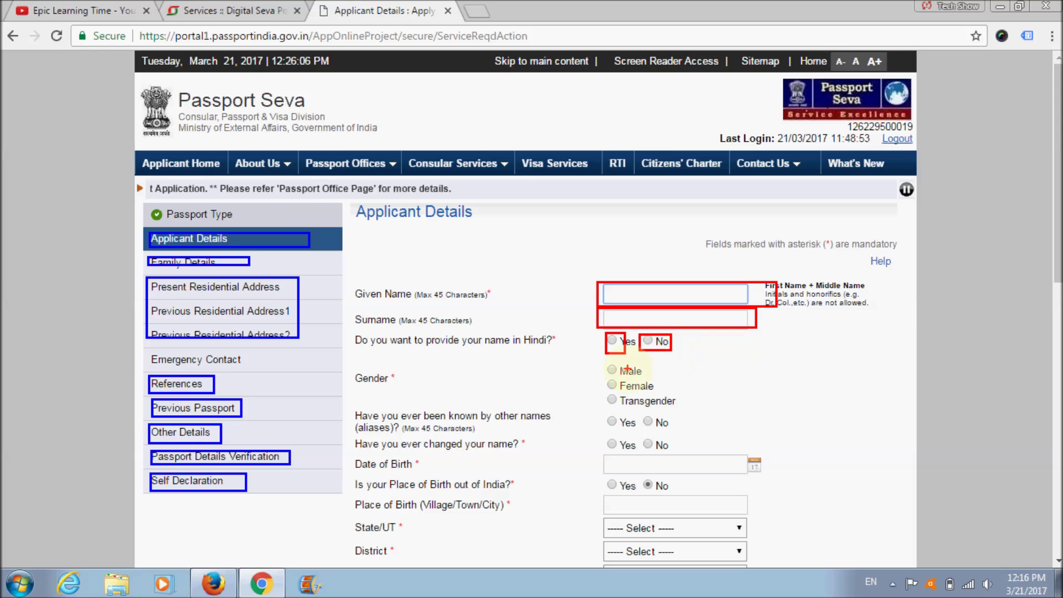
pyautogui.moveTo(597, 363)
pyautogui.mouseDown()
pyautogui.moveTo(620, 426)
pyautogui.moveTo(681, 411)
pyautogui.mouseUp()
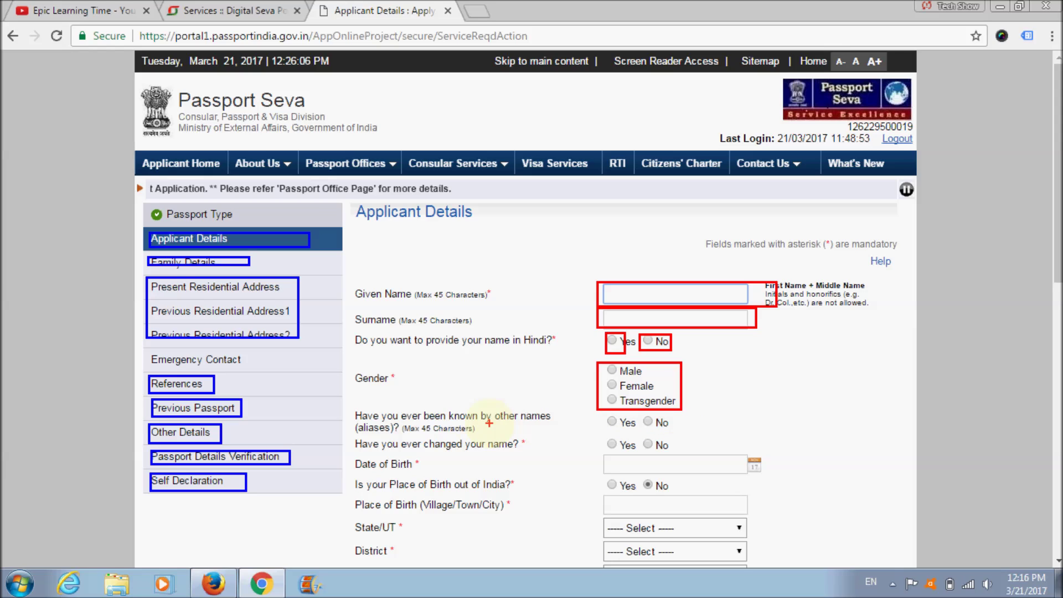
pyautogui.moveTo(603, 413)
pyautogui.mouseDown()
pyautogui.moveTo(647, 432)
pyautogui.moveTo(578, 440)
pyautogui.moveTo(574, 452)
pyautogui.mouseUp()
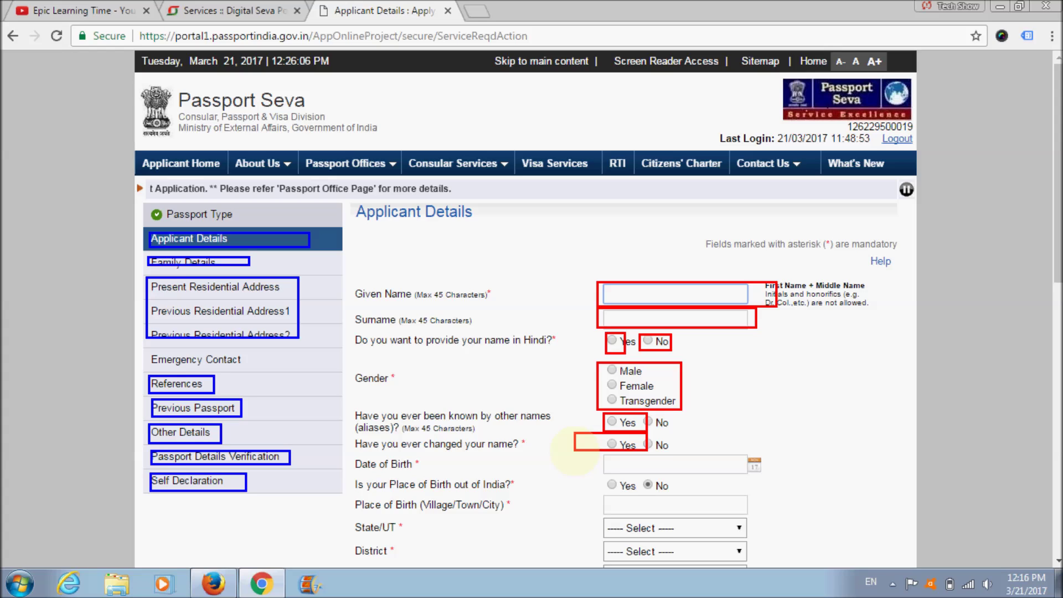
pyautogui.moveTo(596, 453); pyautogui.dragTo(681, 465)
pyautogui.moveTo(602, 480); pyautogui.dragTo(687, 492)
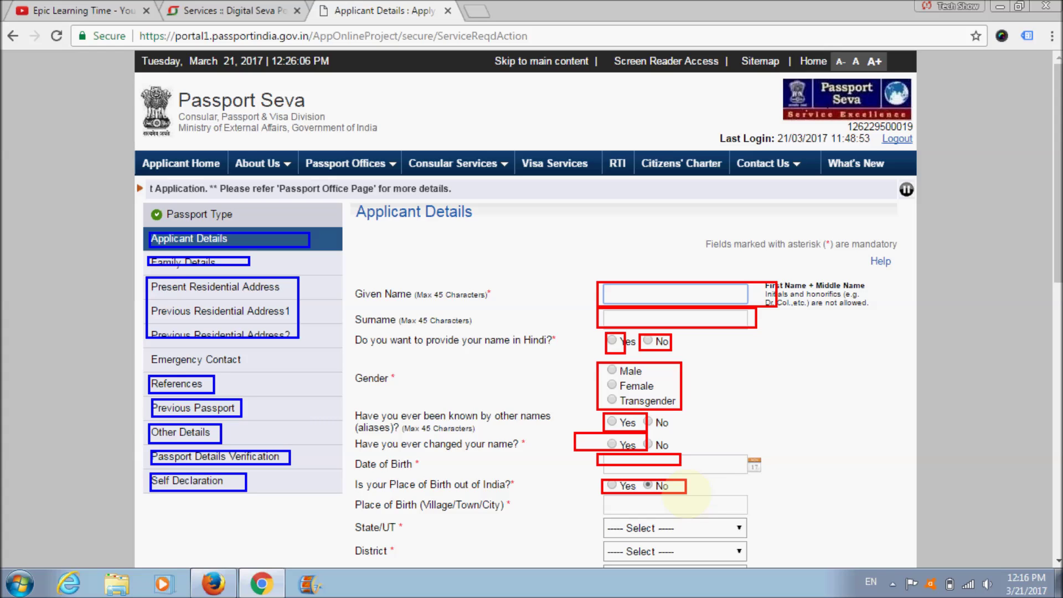
pyautogui.moveTo(597, 494)
pyautogui.mouseDown()
pyautogui.moveTo(599, 515)
pyautogui.moveTo(756, 515)
pyautogui.mouseUp()
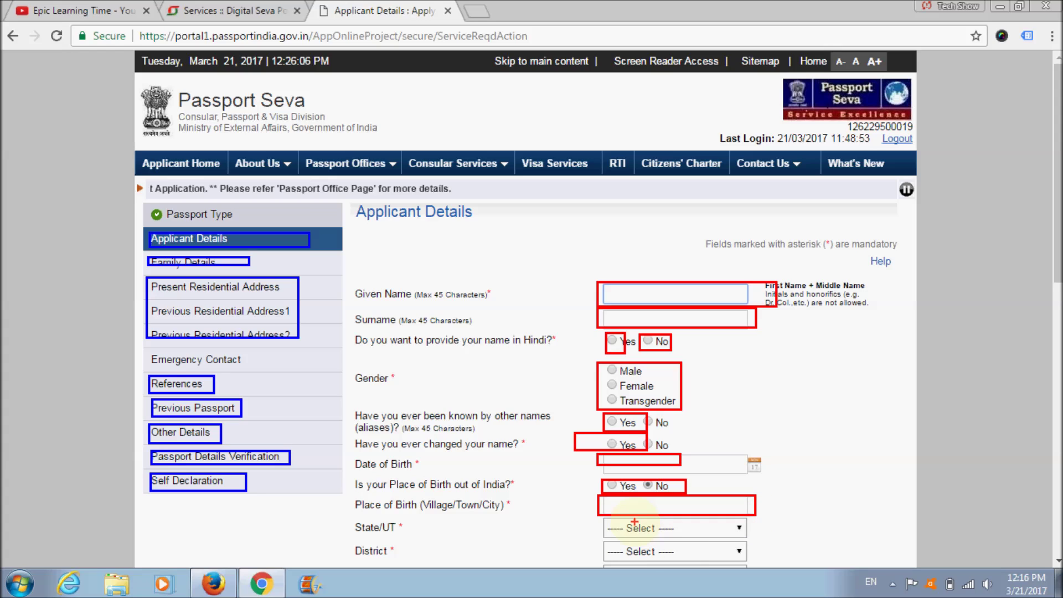
pyautogui.moveTo(594, 515); pyautogui.dragTo(610, 541)
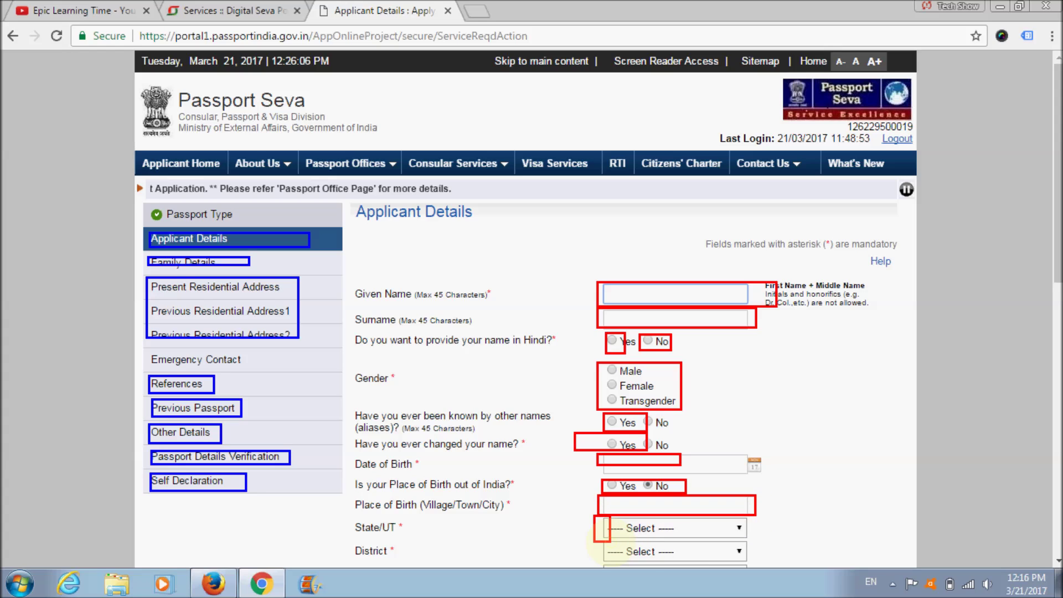
pyautogui.moveTo(595, 542)
pyautogui.mouseDown()
pyautogui.moveTo(673, 570)
pyautogui.moveTo(658, 555)
pyautogui.mouseUp()
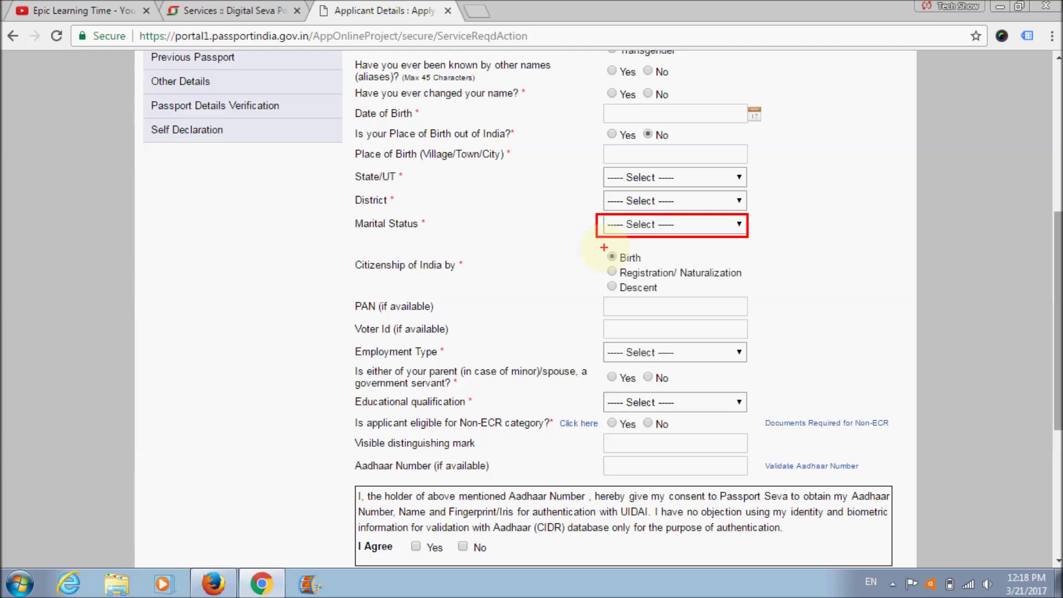
# - Review the remaining Applicant Details fields, from Citizenship of India, PAN and Voter Id through employment and education to the Aadhaar number and consent
pyautogui.moveTo(604, 245)
pyautogui.mouseDown()
pyautogui.moveTo(603, 322)
pyautogui.moveTo(696, 281)
pyautogui.moveTo(757, 295)
pyautogui.mouseUp()
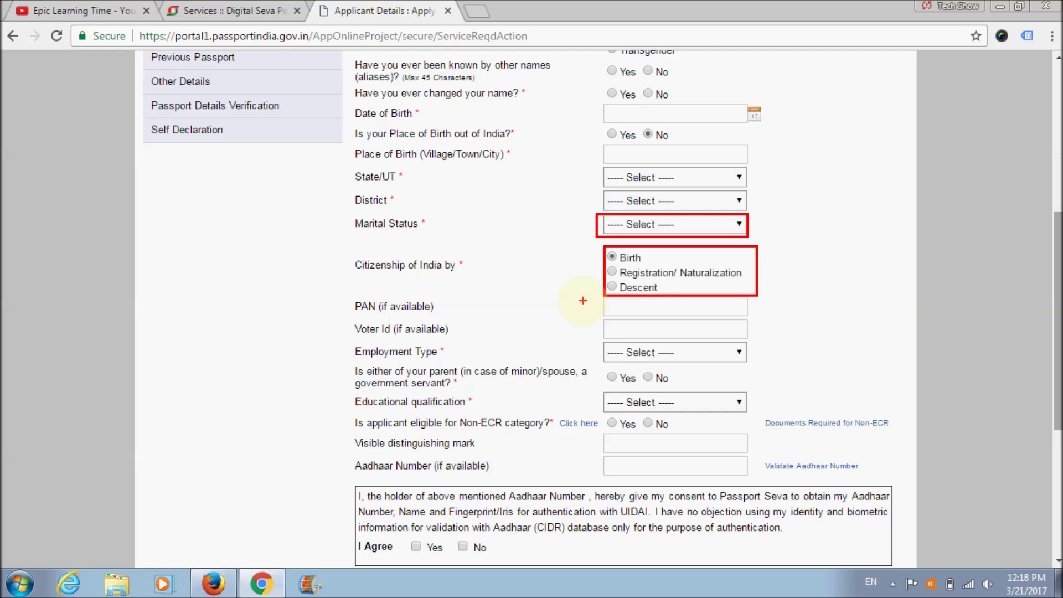
pyautogui.moveTo(580, 301); pyautogui.dragTo(678, 301)
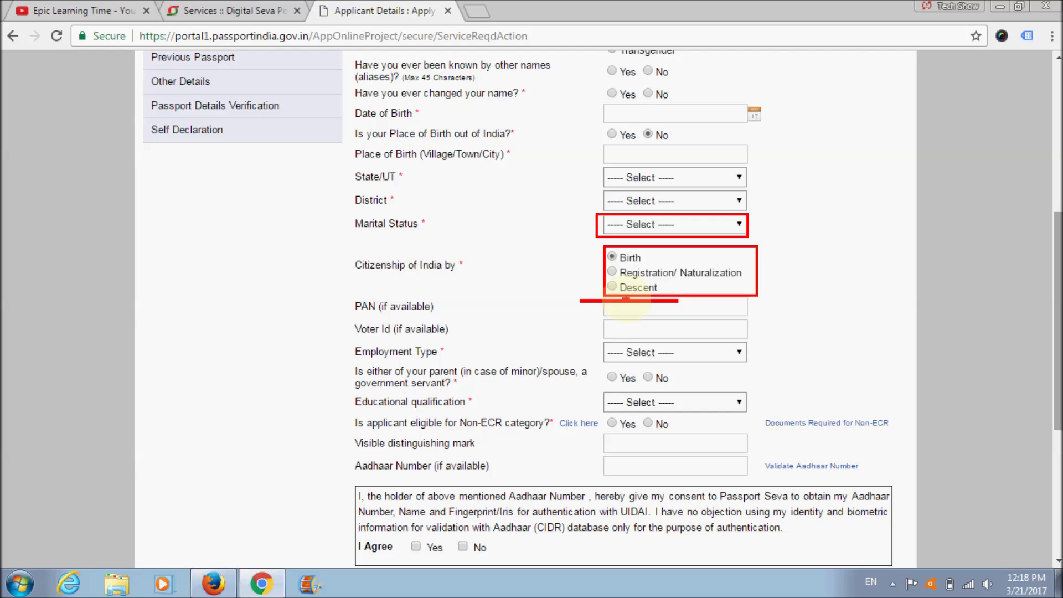
pyautogui.moveTo(592, 329); pyautogui.dragTo(687, 330)
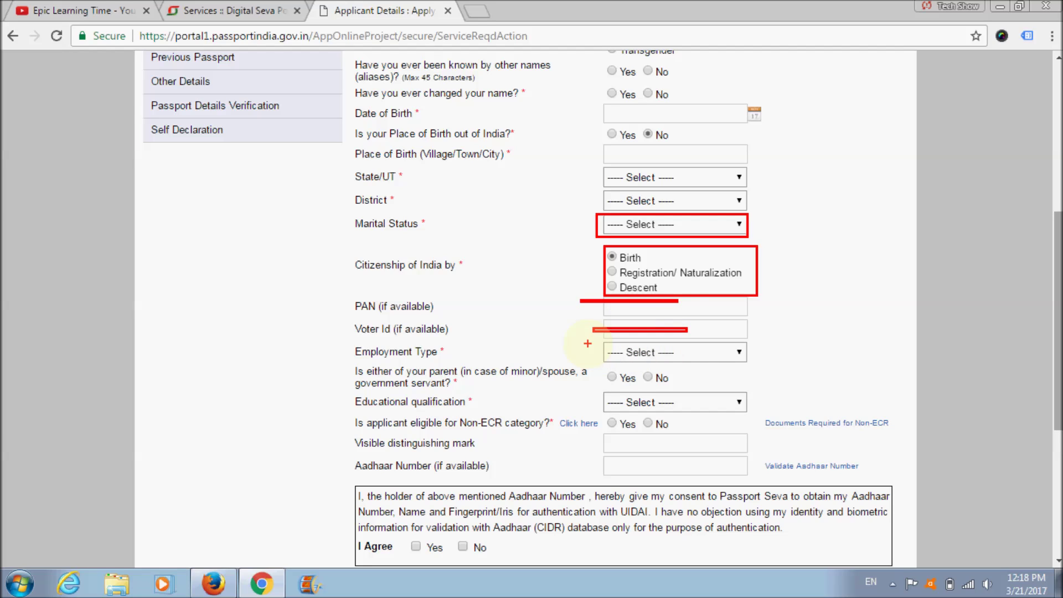
pyautogui.moveTo(591, 337)
pyautogui.mouseDown()
pyautogui.moveTo(655, 359)
pyautogui.moveTo(764, 366)
pyautogui.mouseUp()
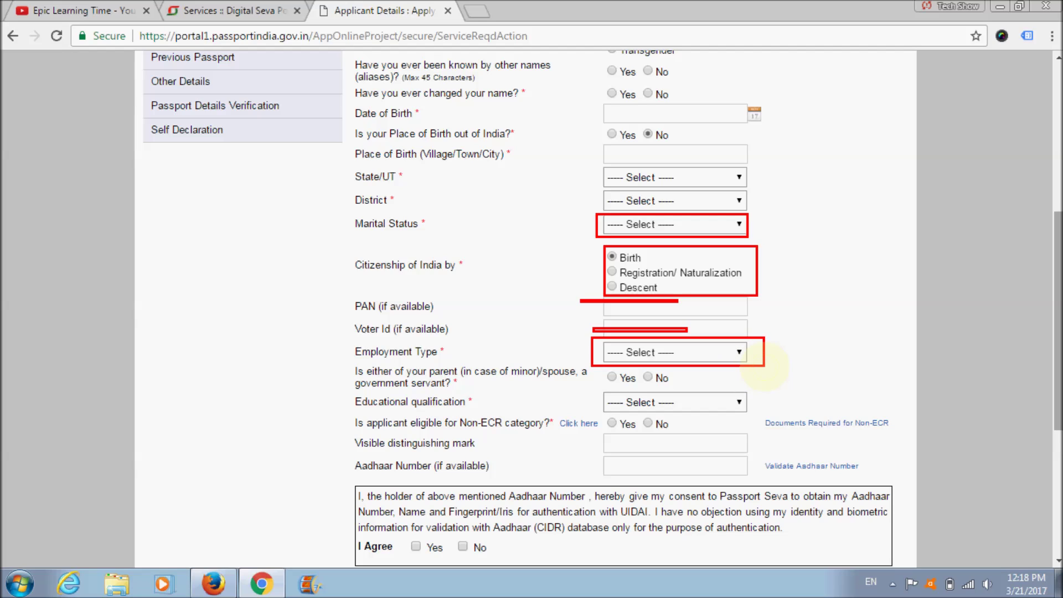
pyautogui.moveTo(605, 371); pyautogui.dragTo(673, 387)
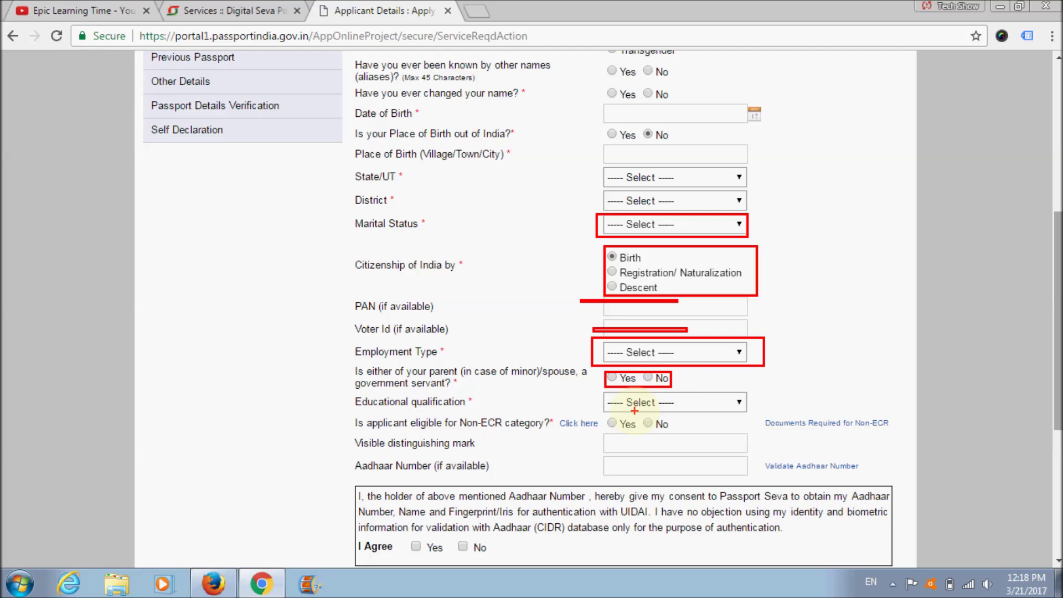
pyautogui.moveTo(596, 392)
pyautogui.mouseDown()
pyautogui.moveTo(653, 409)
pyautogui.moveTo(763, 414)
pyautogui.mouseUp()
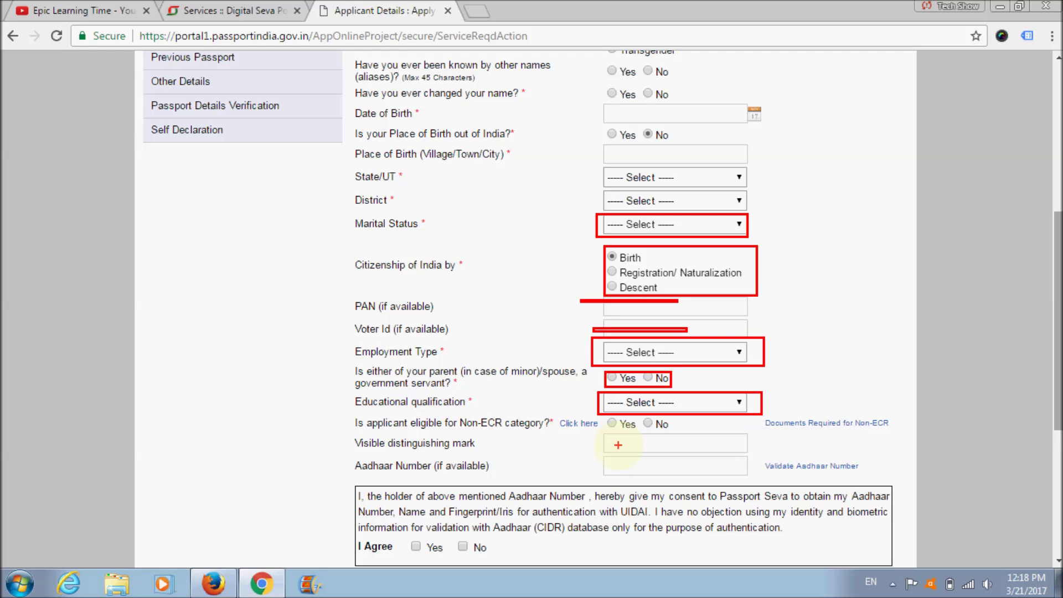
pyautogui.moveTo(604, 457); pyautogui.dragTo(765, 479)
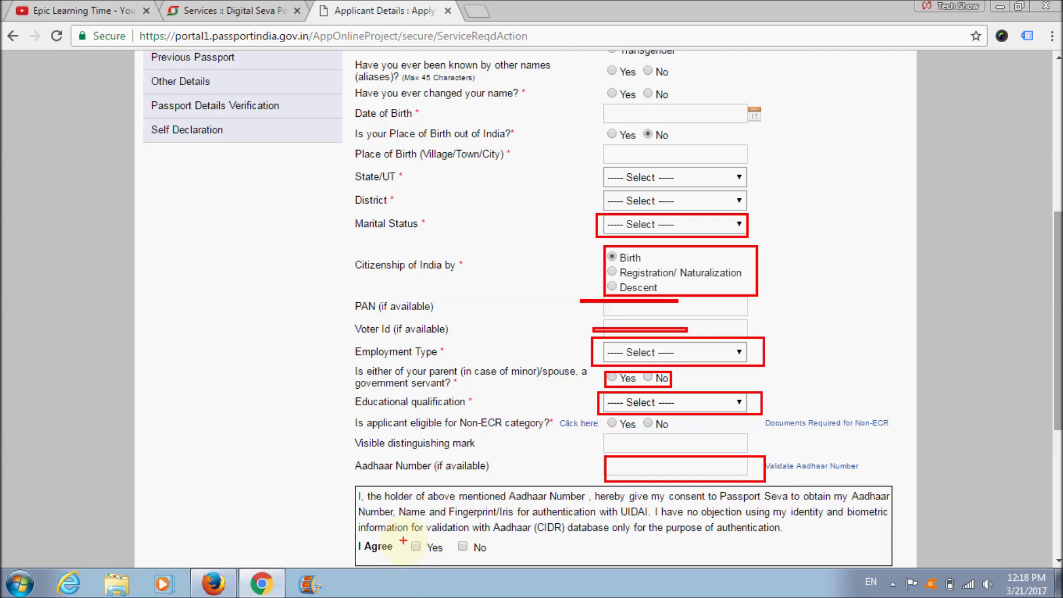
pyautogui.moveTo(404, 539)
pyautogui.mouseDown()
pyautogui.moveTo(464, 565)
pyautogui.moveTo(450, 562)
pyautogui.mouseUp()
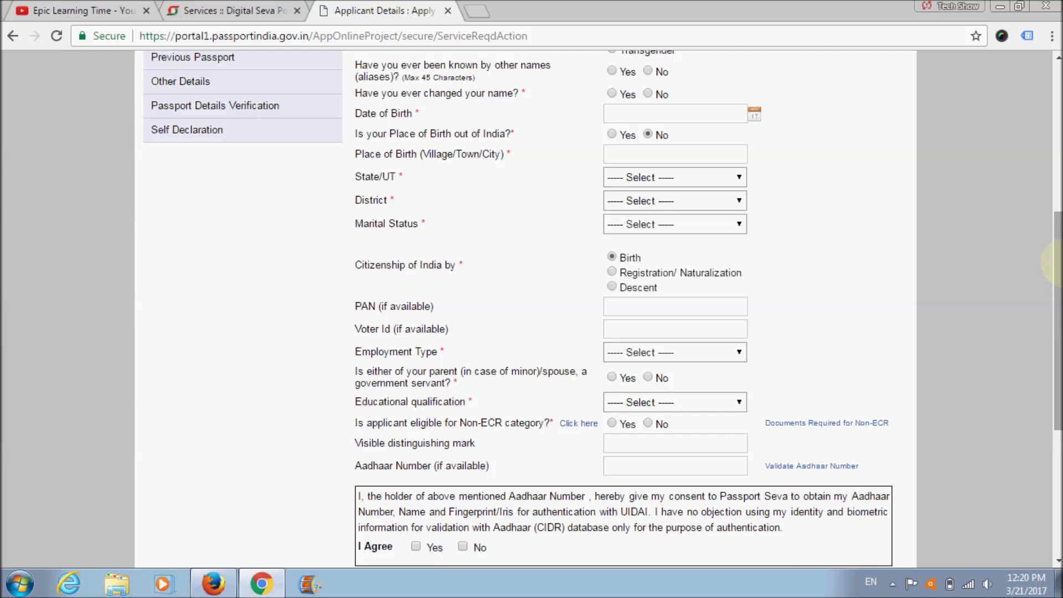
pyautogui.scroll(-4, 510, 332)
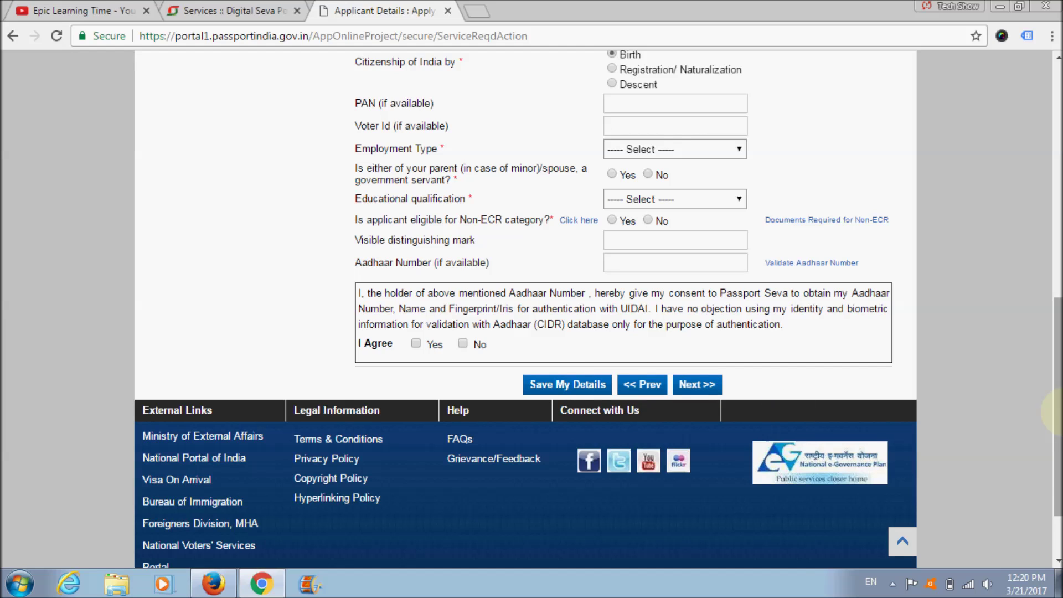
pyautogui.moveTo(1058, 478); pyautogui.dragTo(1057, 284)
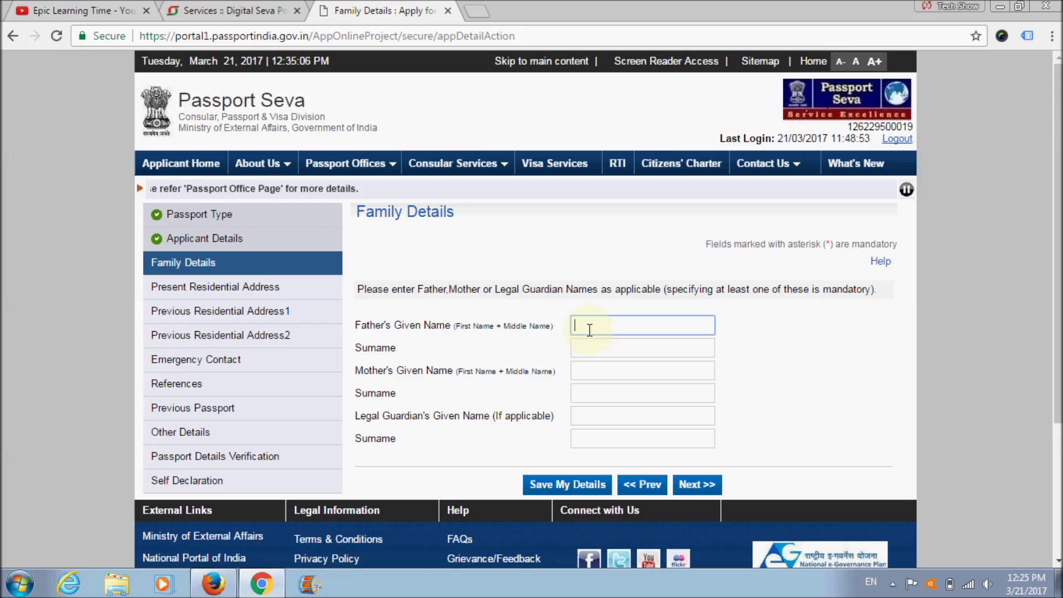
# - Go through the father's, mother's and legal guardian's name fields in Family Details, and continue to the next section of the form
pyautogui.click(577, 348)
pyautogui.click(578, 373)
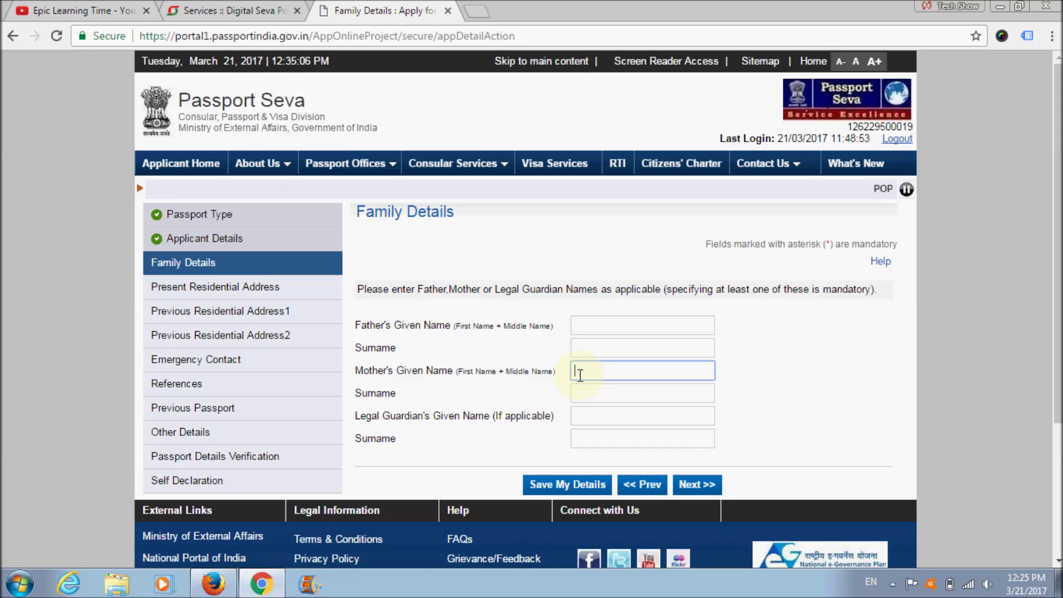
pyautogui.click(581, 395)
pyautogui.click(582, 420)
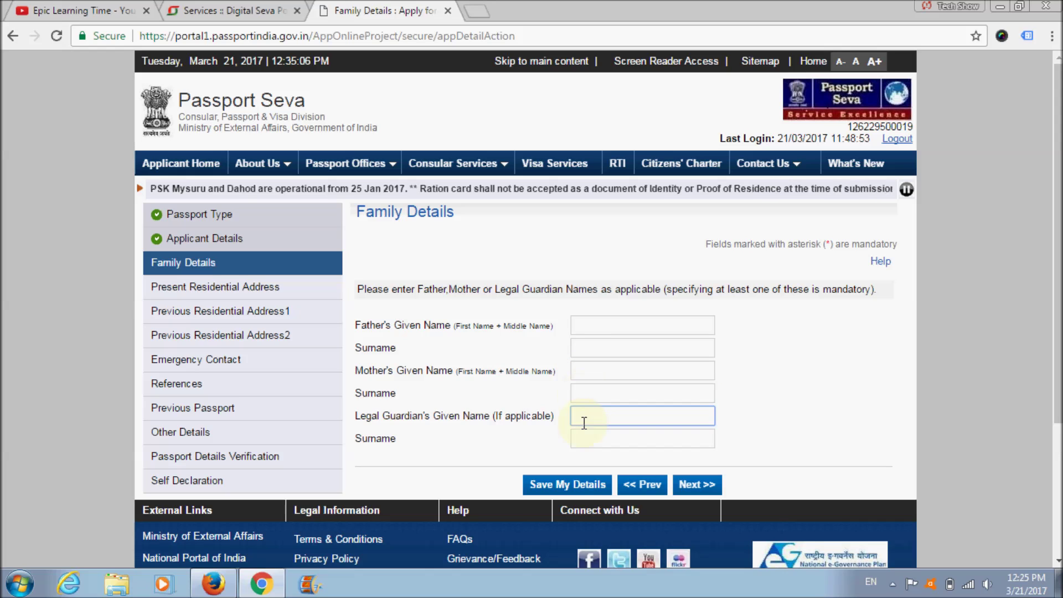
pyautogui.click(699, 486)
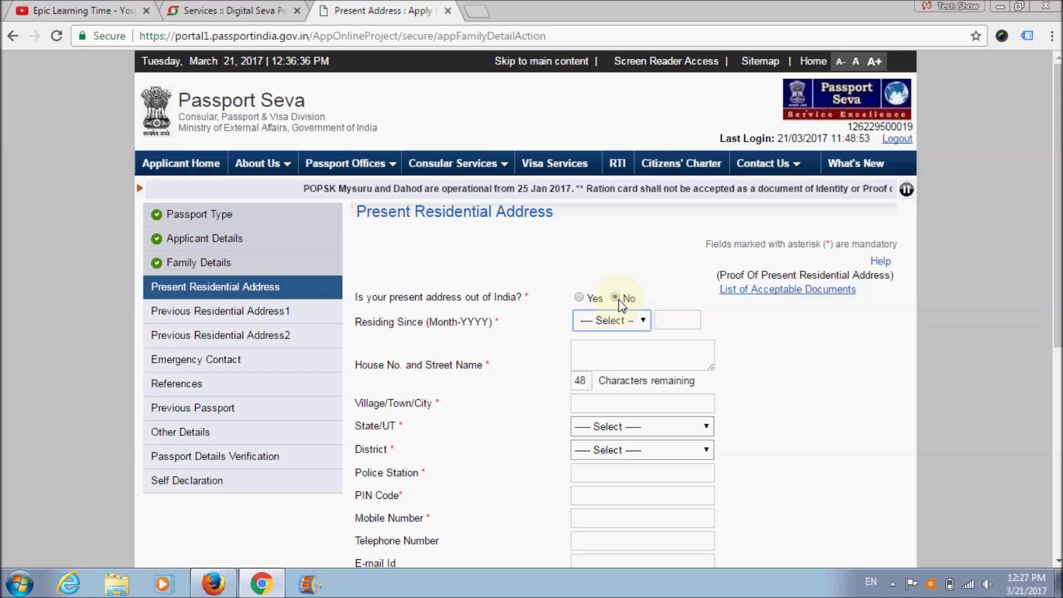
# - Review the Present Residential Address fields from Residing Since and House No. and Street Name through State/UT, District and Police Station to Mobile Number
pyautogui.click(643, 321)
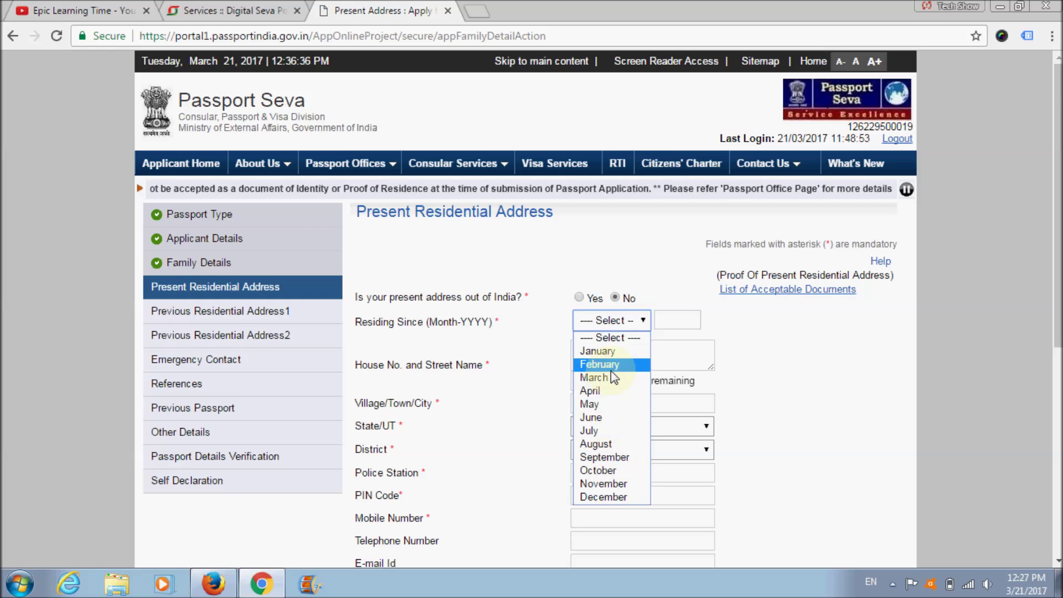
pyautogui.click(757, 388)
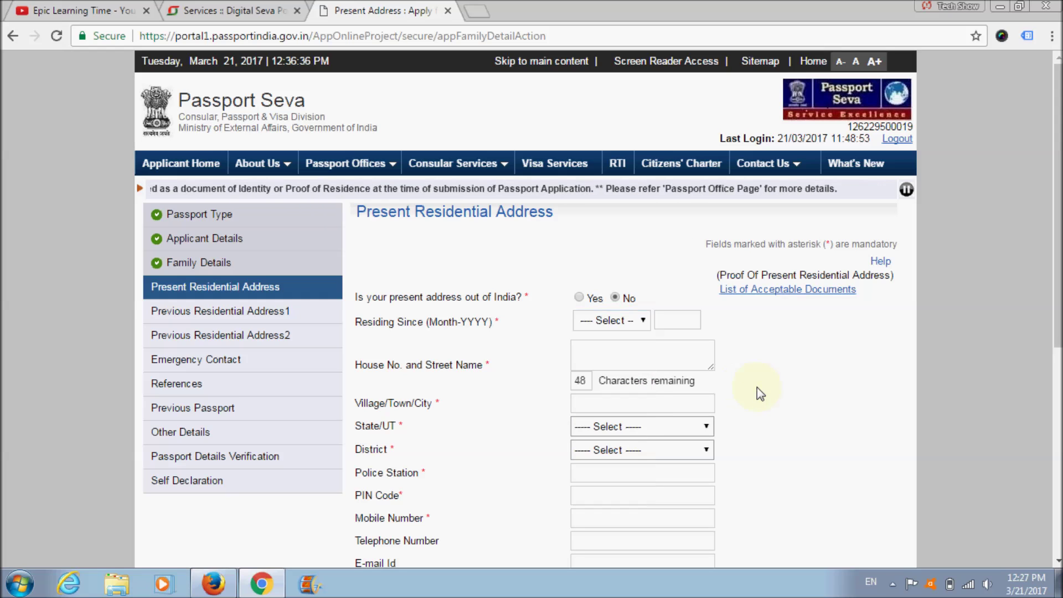
pyautogui.click(613, 355)
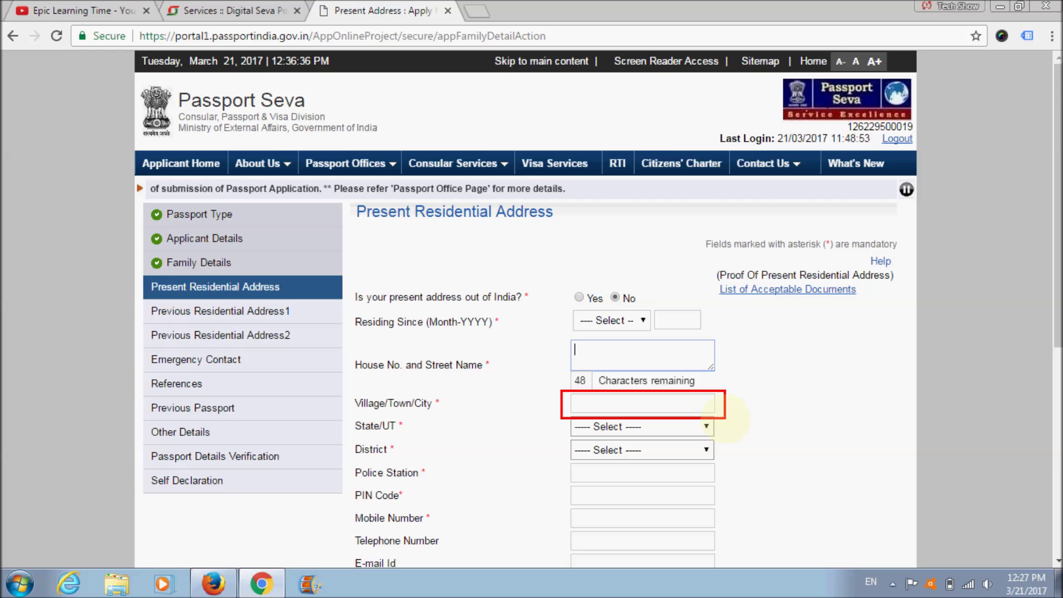
pyautogui.moveTo(563, 416); pyautogui.dragTo(626, 427)
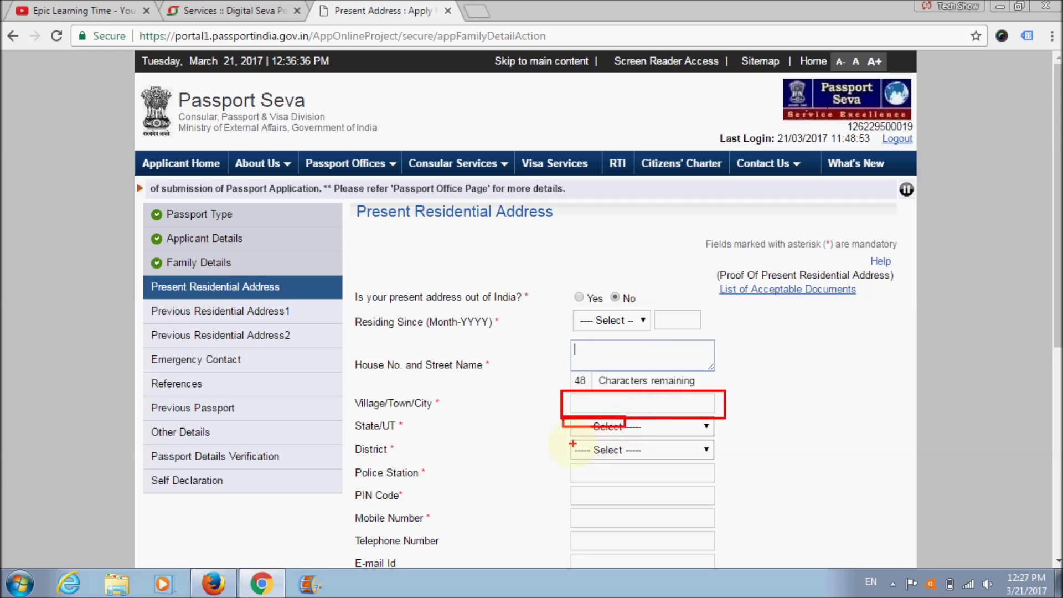
pyautogui.moveTo(562, 440); pyautogui.dragTo(699, 447)
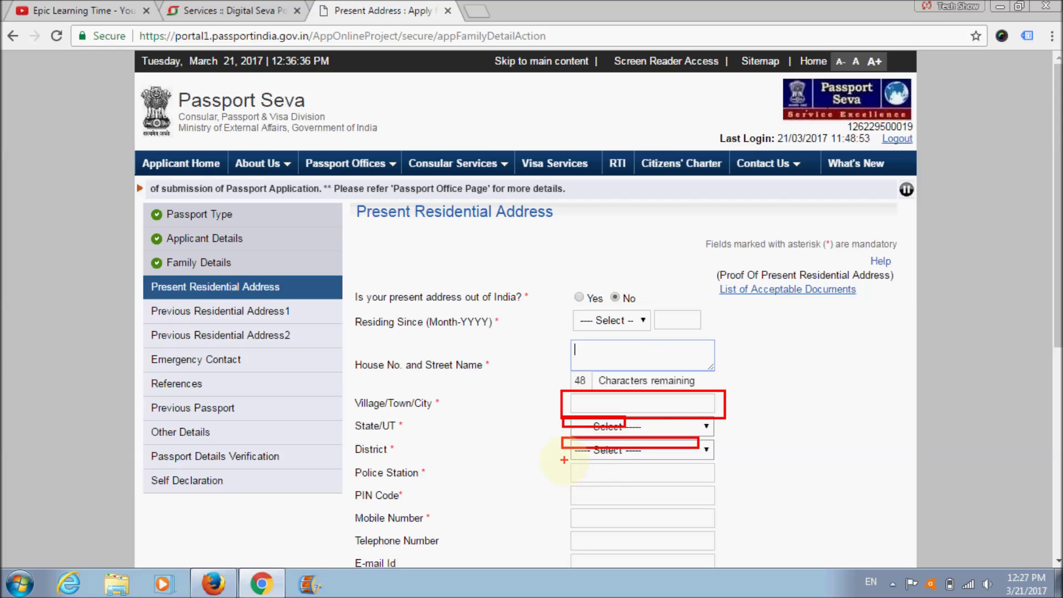
pyautogui.moveTo(567, 463)
pyautogui.mouseDown()
pyautogui.moveTo(579, 480)
pyautogui.moveTo(659, 479)
pyautogui.mouseUp()
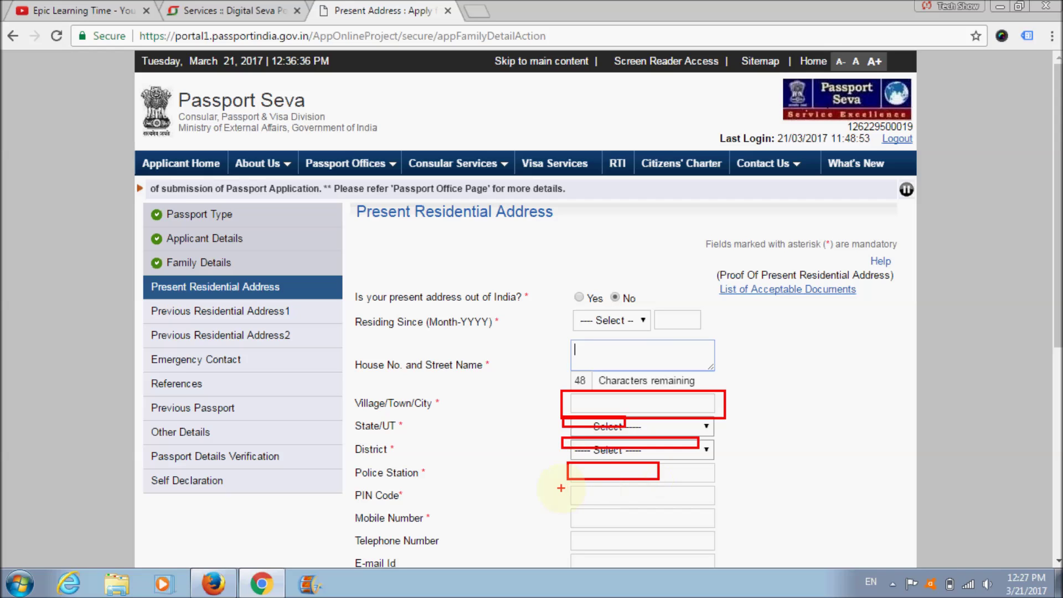
pyautogui.moveTo(561, 488)
pyautogui.mouseDown()
pyautogui.moveTo(632, 509)
pyautogui.moveTo(696, 497)
pyautogui.mouseUp()
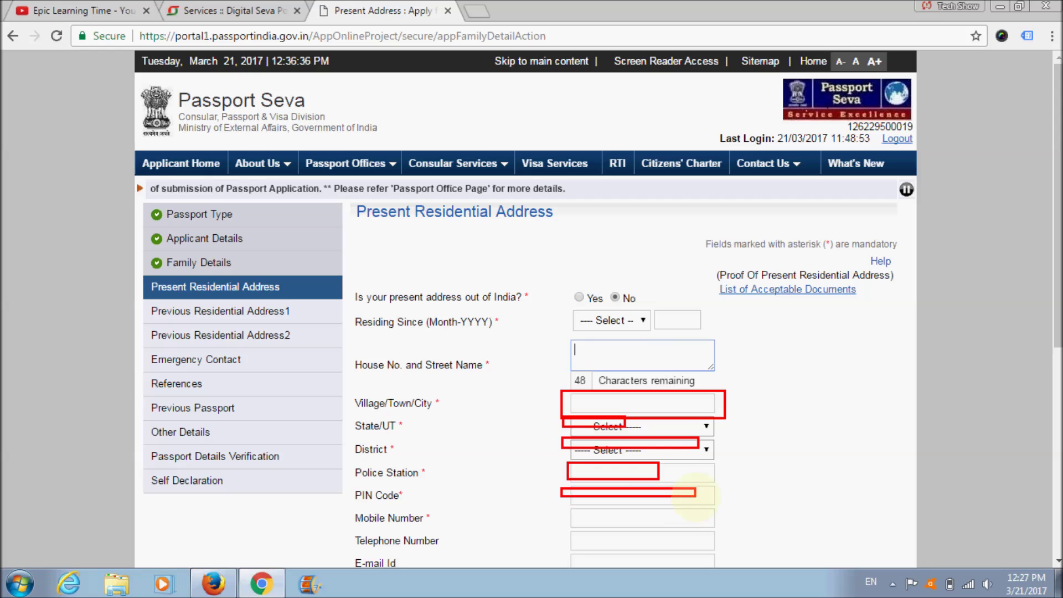
pyautogui.moveTo(566, 506)
pyautogui.mouseDown()
pyautogui.moveTo(573, 528)
pyautogui.moveTo(696, 525)
pyautogui.mouseUp()
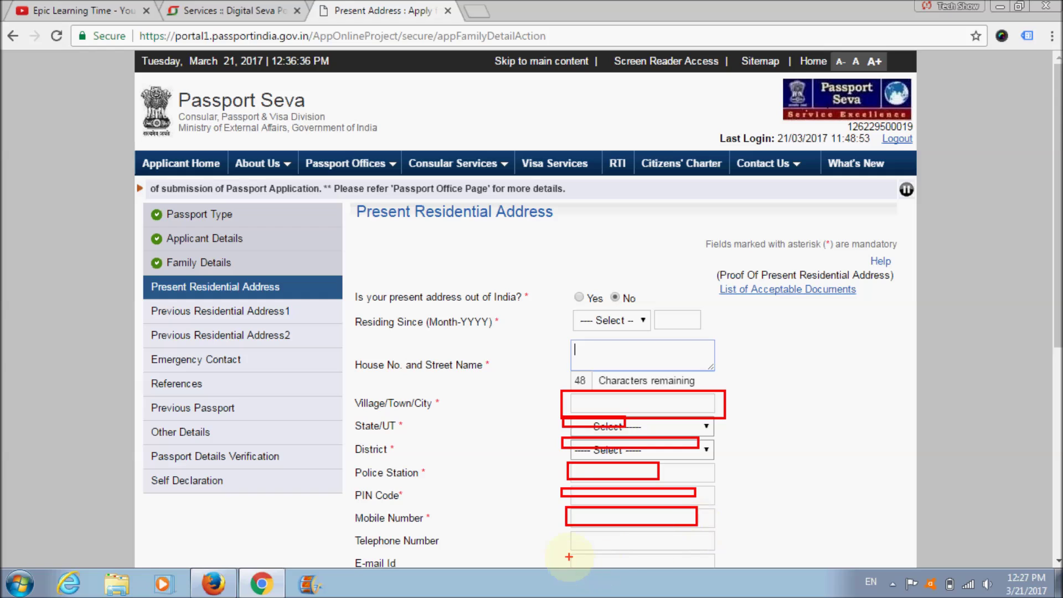
pyautogui.press('Escape')
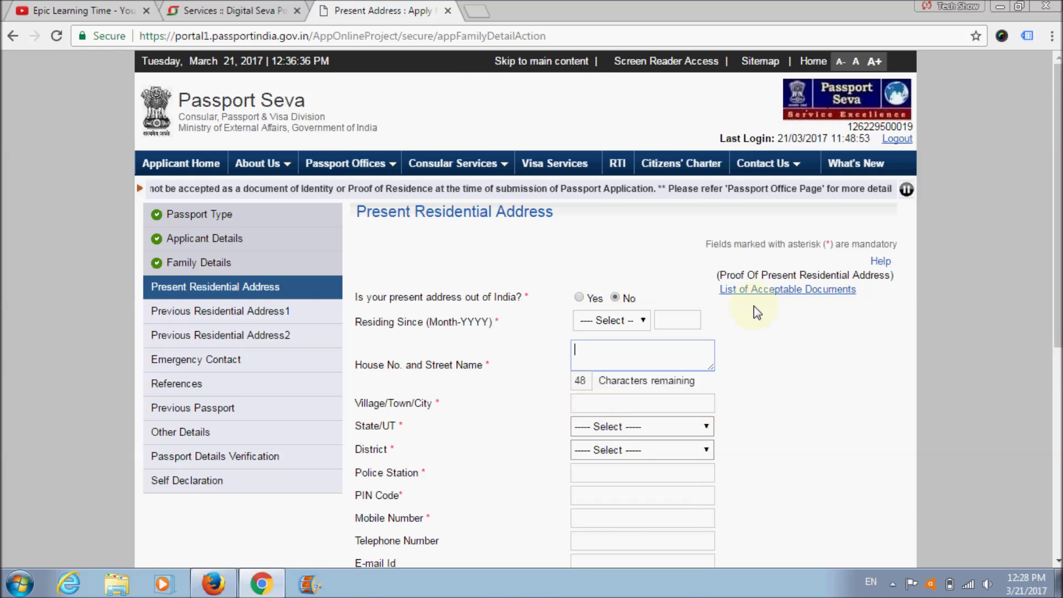
# - Check the PIN Code, Mobile Number and E-mail Id fields in the lower part of the present address form
pyautogui.scroll(-5, 1030, 363)
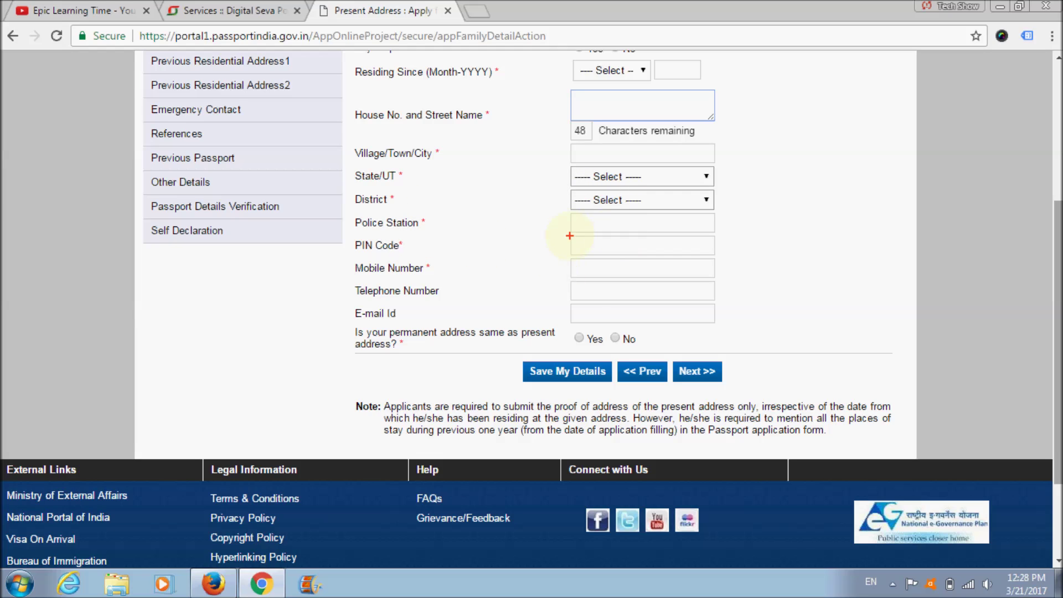
pyautogui.moveTo(569, 237); pyautogui.dragTo(665, 268)
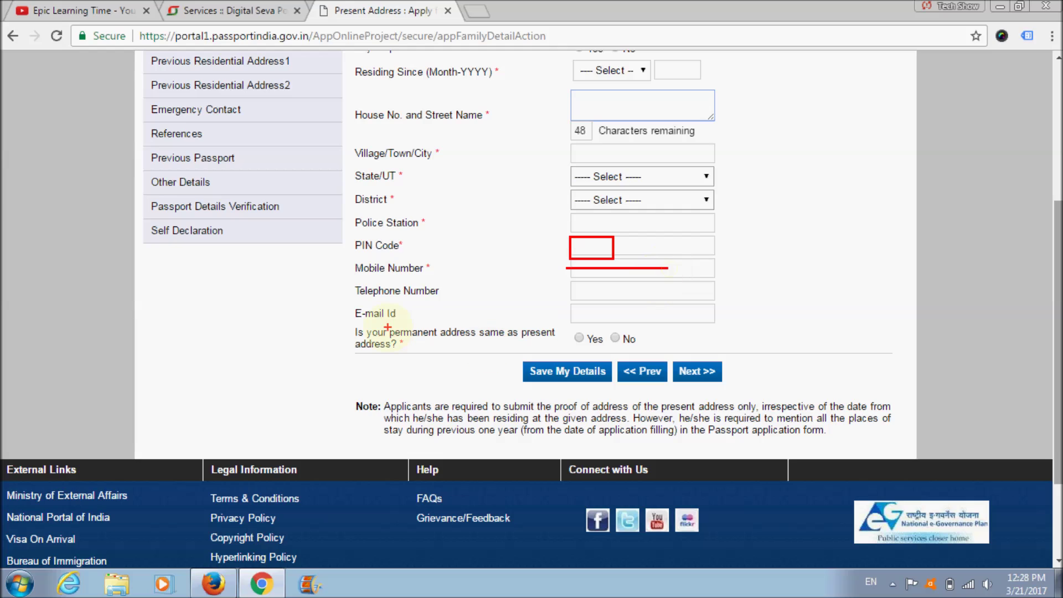
pyautogui.moveTo(565, 306)
pyautogui.mouseDown()
pyautogui.moveTo(616, 331)
pyautogui.moveTo(710, 323)
pyautogui.mouseUp()
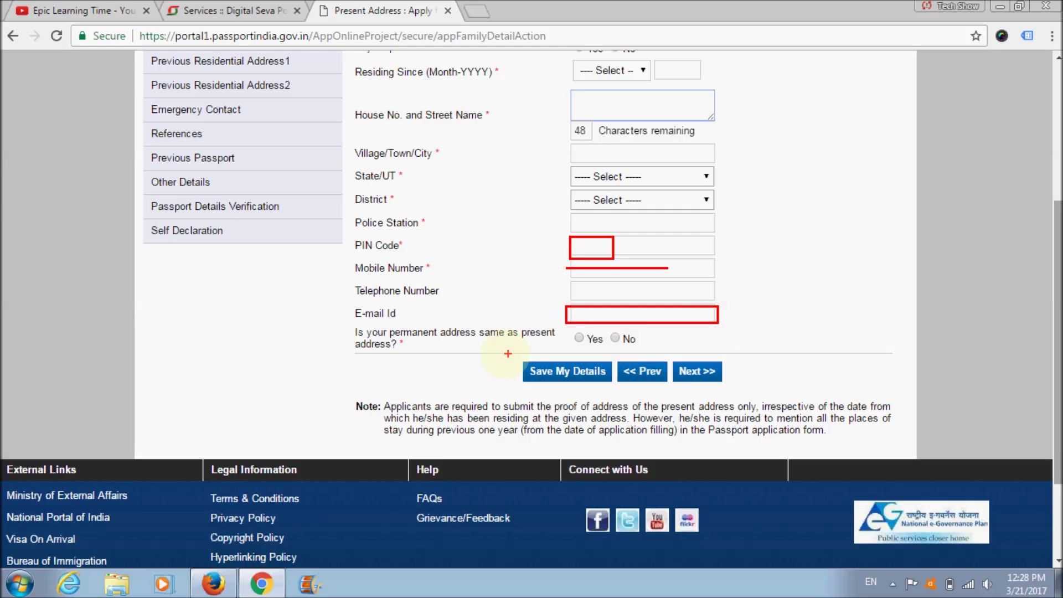
# - Review the question whether the permanent address is the same as the present one, its Yes and No choices, and the Previous Residential Address sections
pyautogui.moveTo(352, 325)
pyautogui.mouseDown()
pyautogui.moveTo(554, 350)
pyautogui.moveTo(766, 299)
pyautogui.moveTo(786, 308)
pyautogui.moveTo(792, 344)
pyautogui.mouseUp()
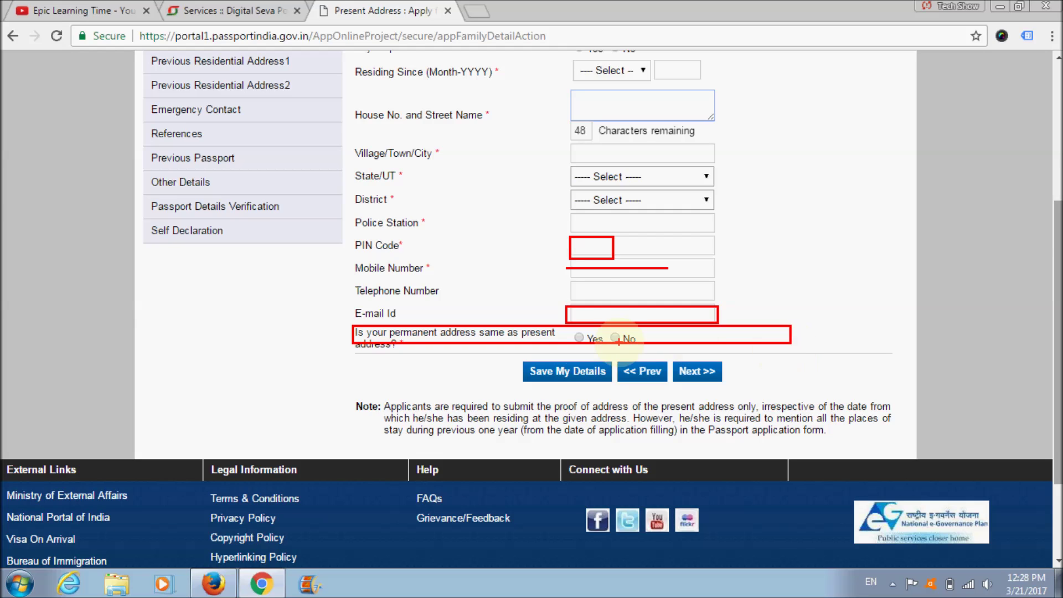
pyautogui.moveTo(572, 333); pyautogui.dragTo(609, 351)
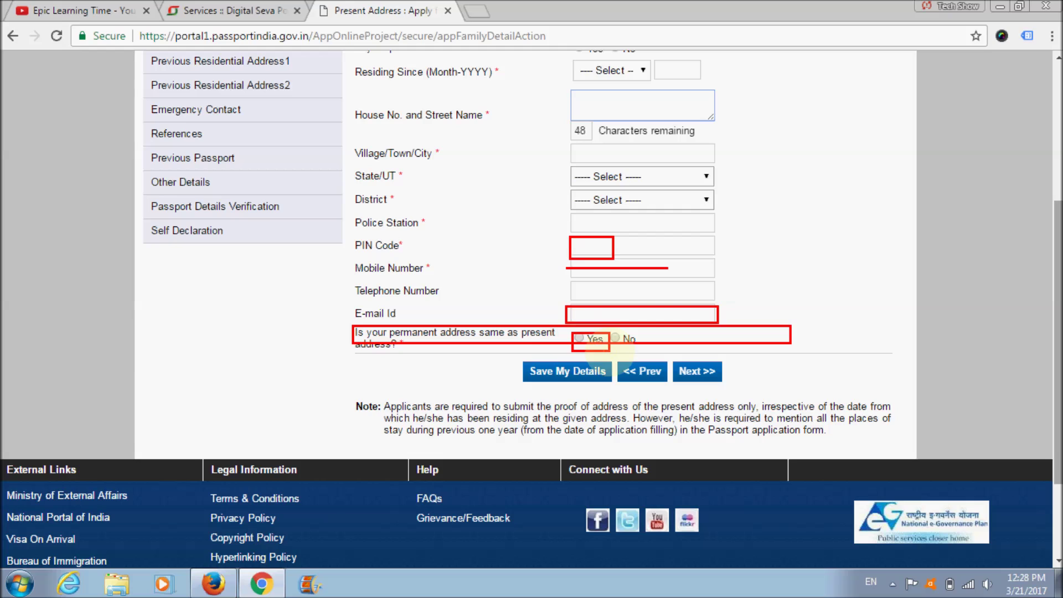
pyautogui.moveTo(145, 53)
pyautogui.mouseDown()
pyautogui.moveTo(170, 90)
pyautogui.moveTo(317, 92)
pyautogui.mouseUp()
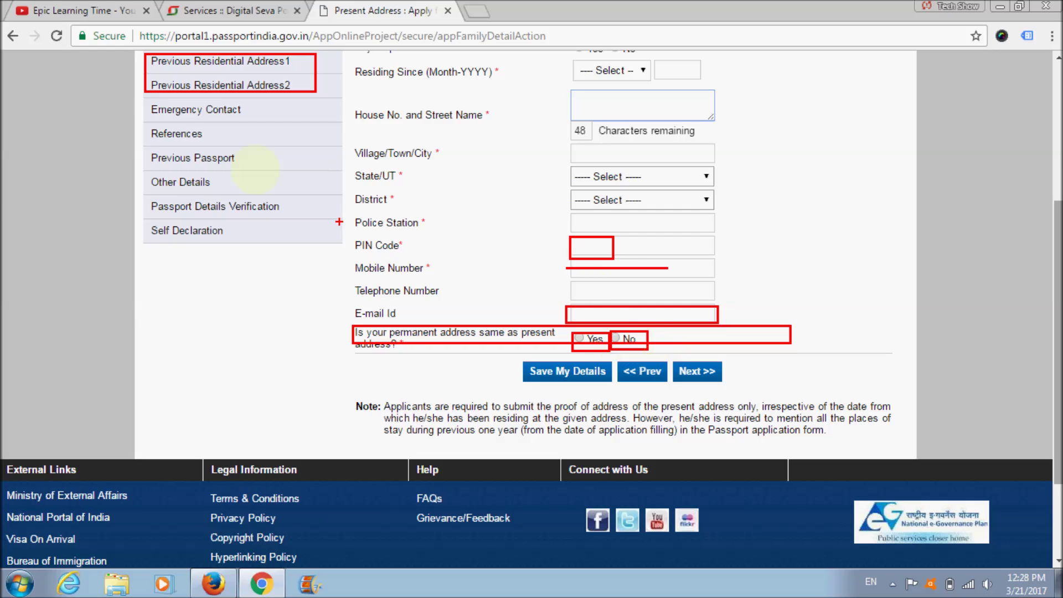
pyautogui.moveTo(149, 57); pyautogui.dragTo(321, 100)
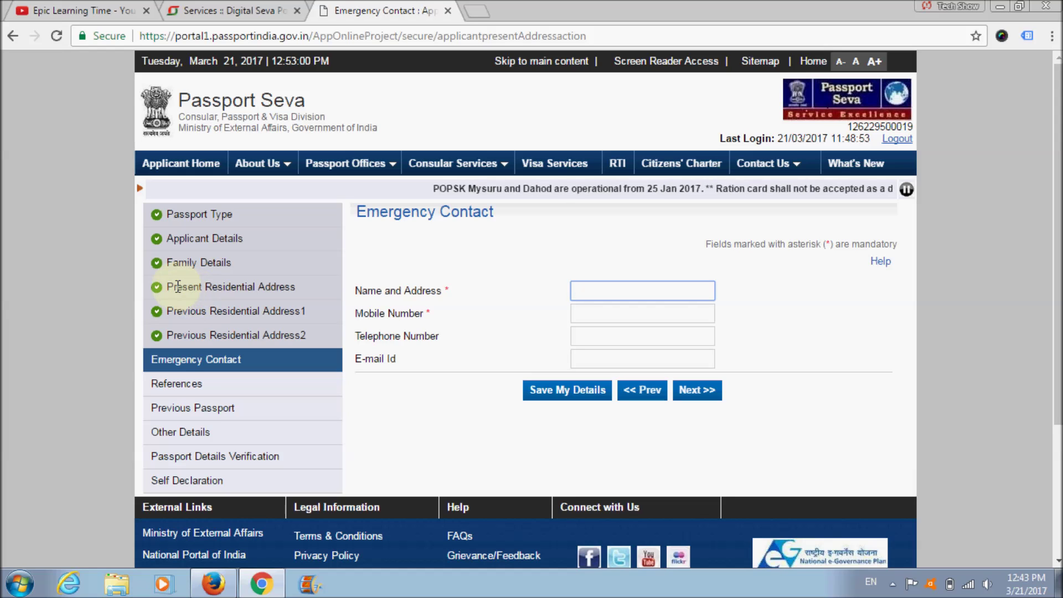
pyautogui.click(168, 377)
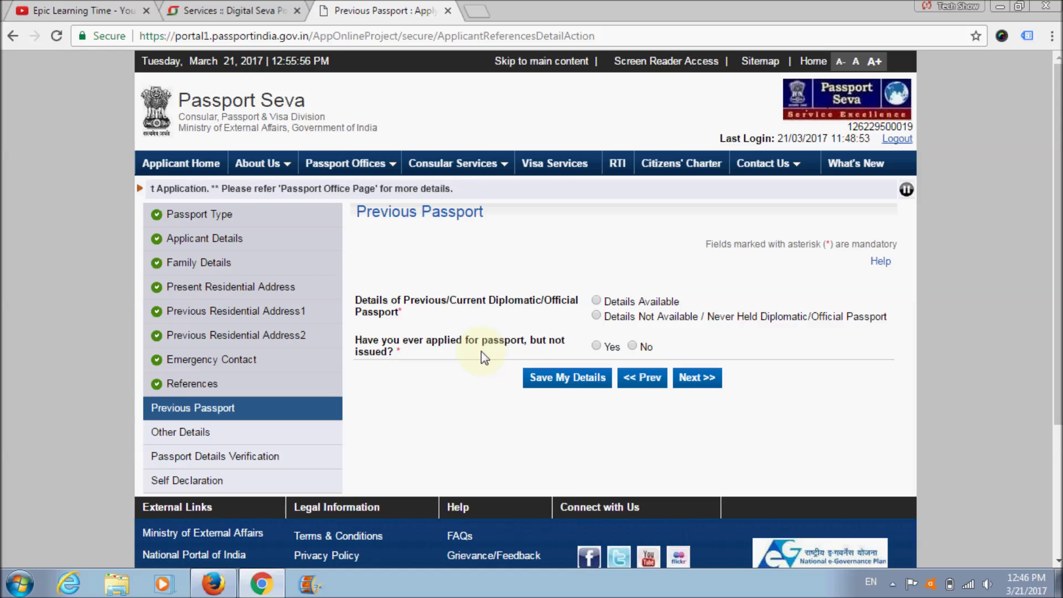
# - Set previous diplomatic/official passport to Details Not Available / Never Held, answer No to applied but not issued, and continue
pyautogui.click(597, 315)
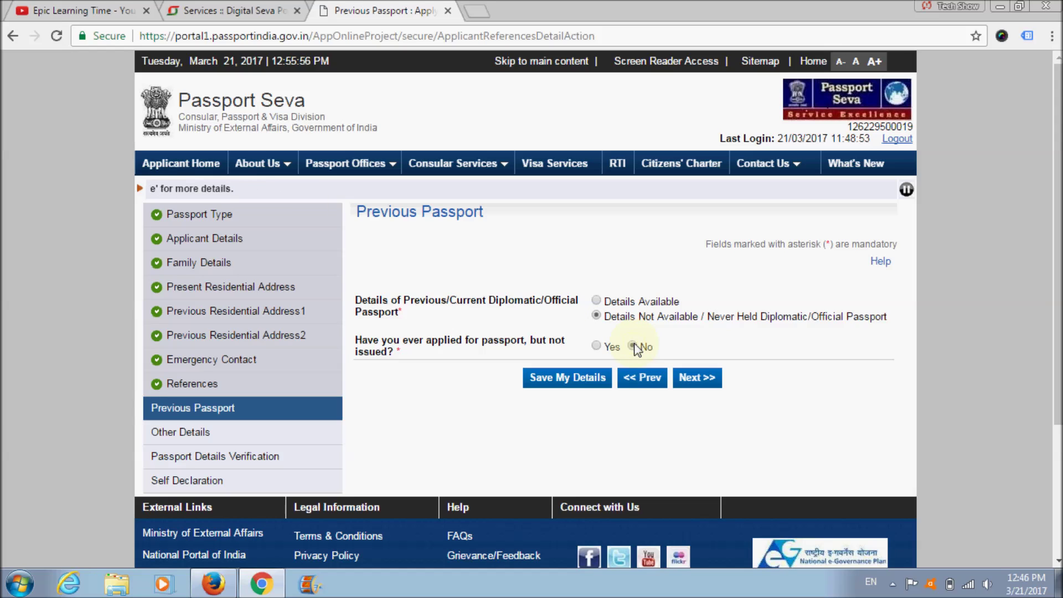
pyautogui.click(633, 346)
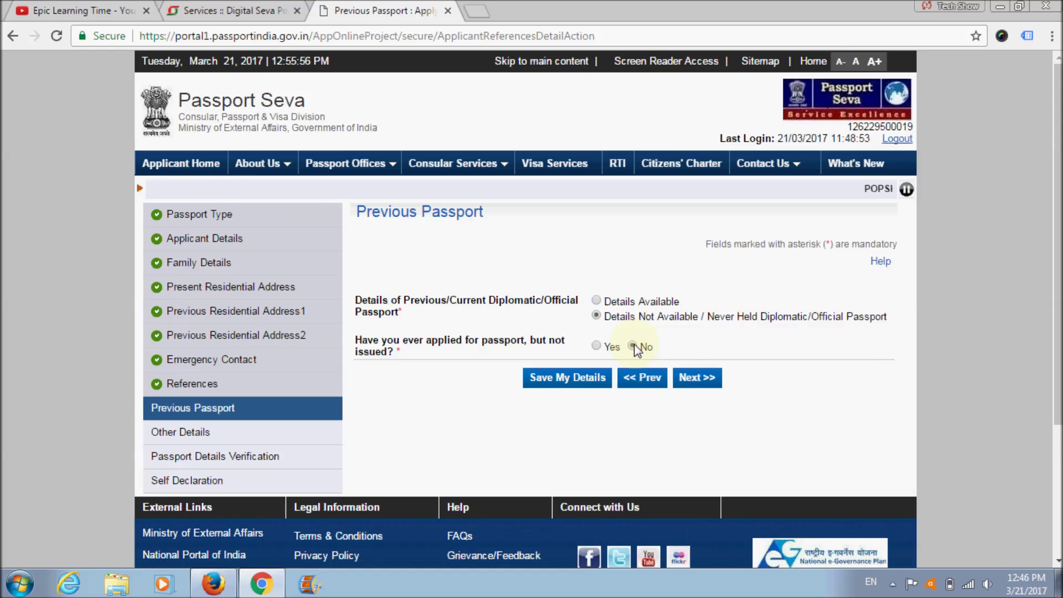
pyautogui.click(701, 379)
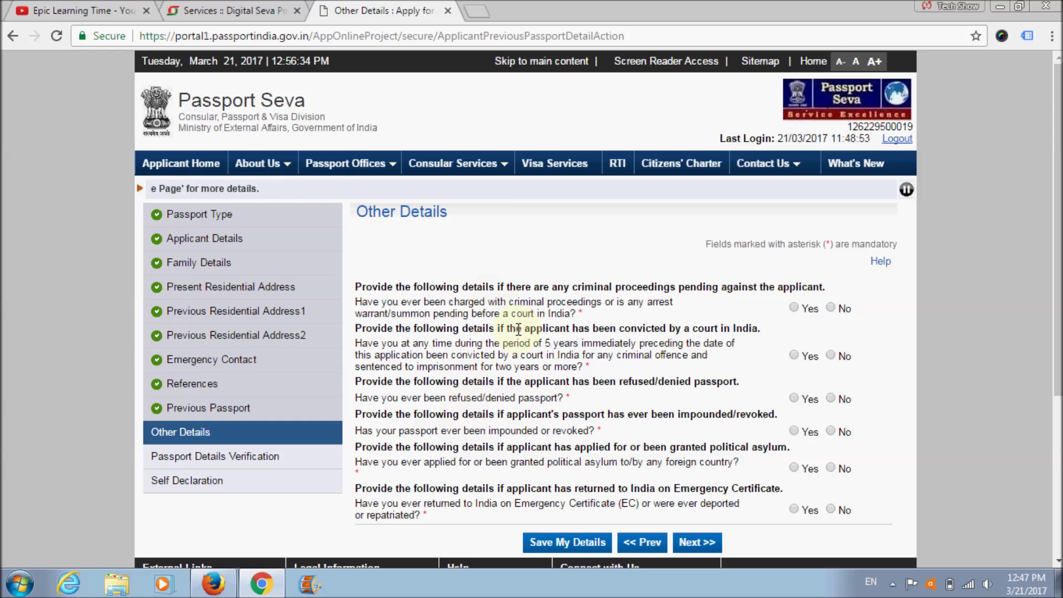
# - Answer No to all the Other Details questions, from criminal proceedings to Emergency Certificate, and continue to Passport Details Verification
pyautogui.click(830, 509)
pyautogui.click(832, 467)
pyautogui.click(831, 431)
pyautogui.click(830, 398)
pyautogui.click(831, 356)
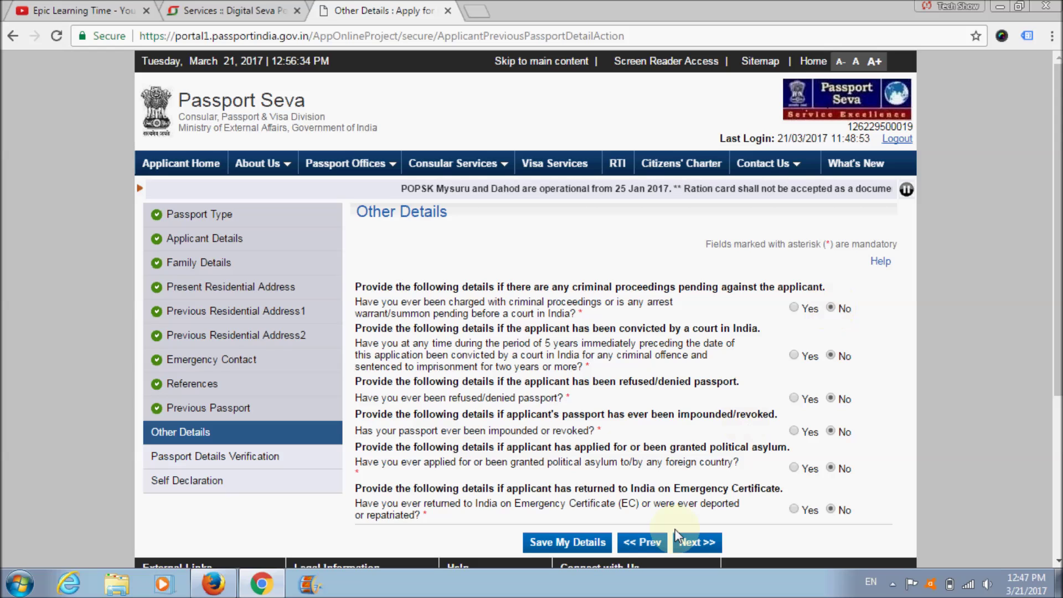
pyautogui.click(714, 543)
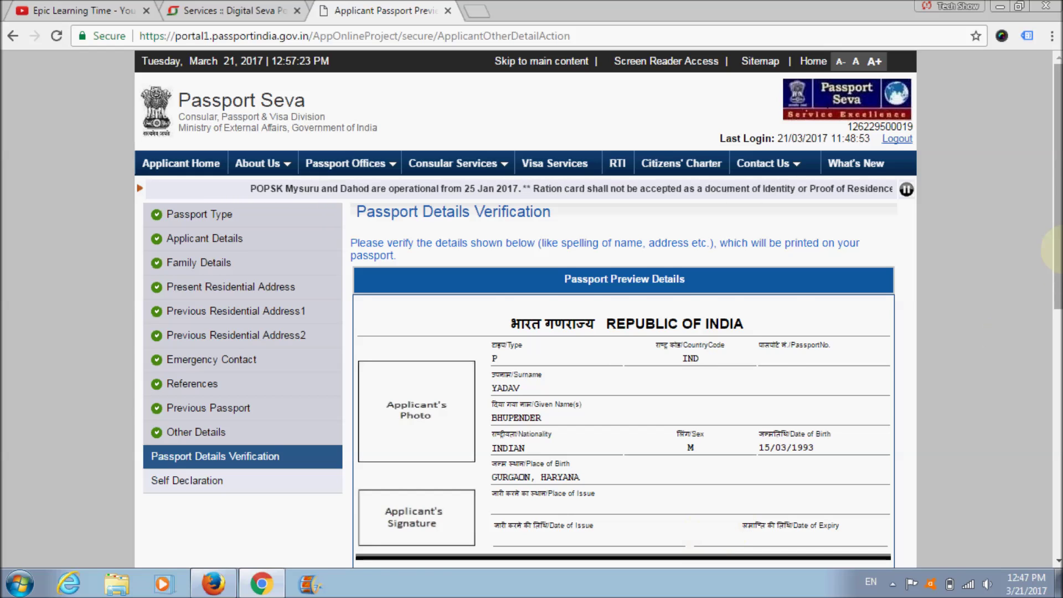
# - Check the passport preview from the applicant's details down to parents' names and address, and continue to Self Declaration
pyautogui.press('End')
pyautogui.press('Home')
pyautogui.press('End')
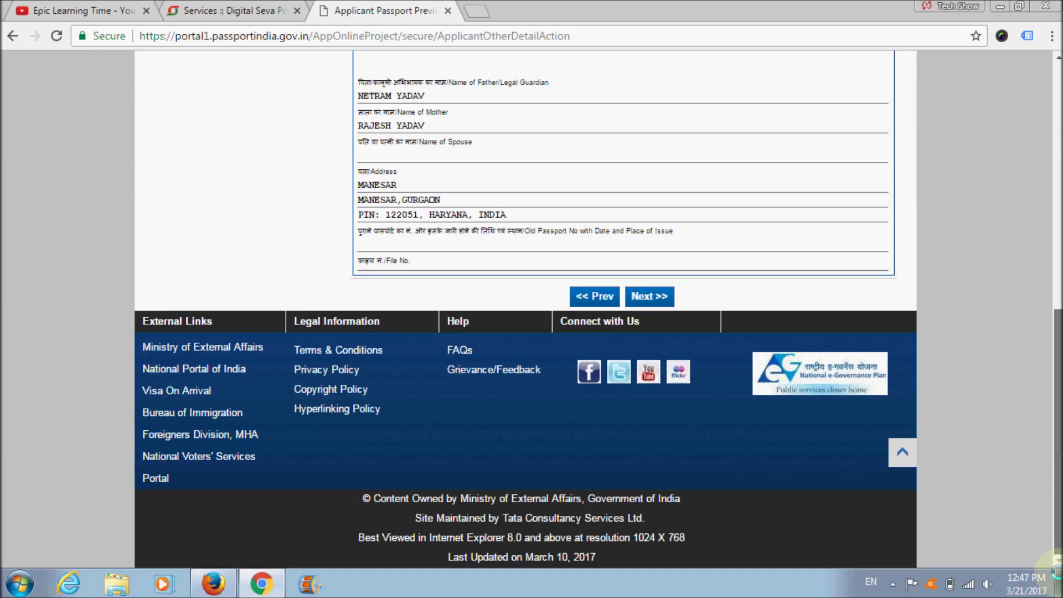
pyautogui.click(662, 297)
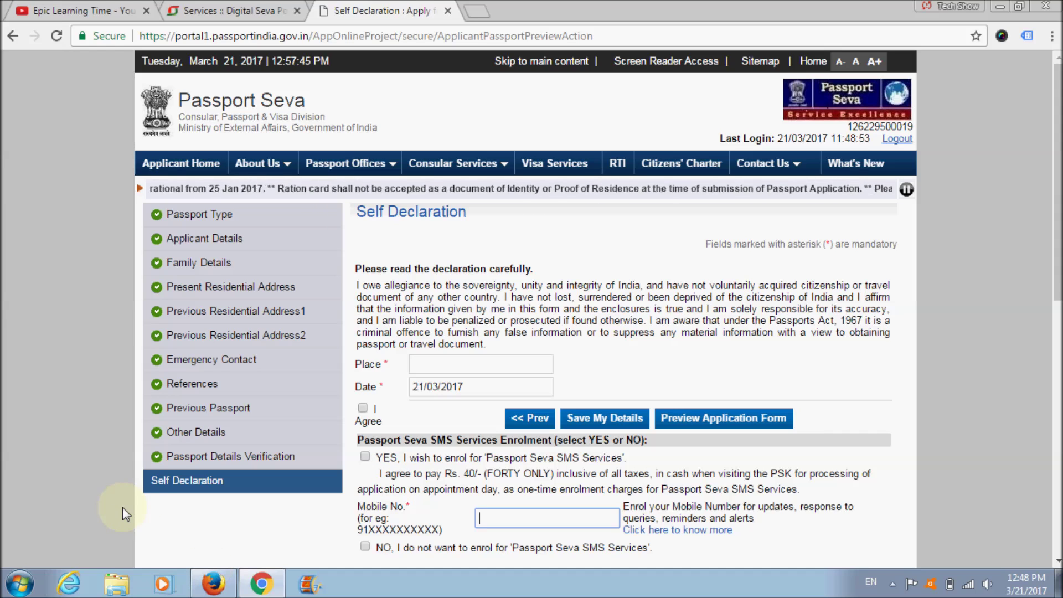
# - Enter GURGAON as the place in the Self Declaration and agree to the declaration
pyautogui.click(443, 367)
pyautogui.write('G')
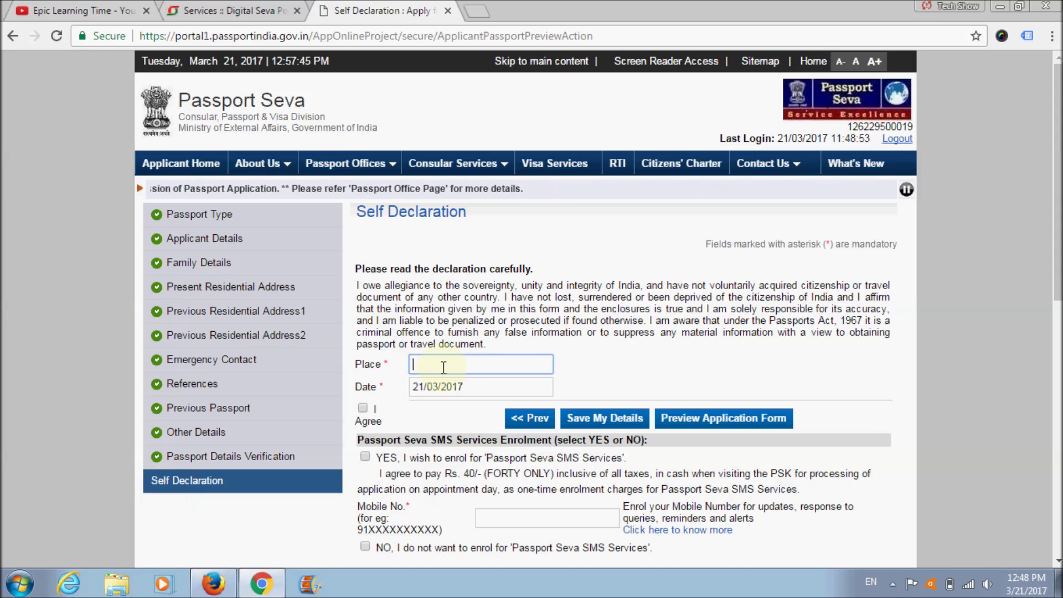
pyautogui.write('URGAON')
pyautogui.press('Tab')
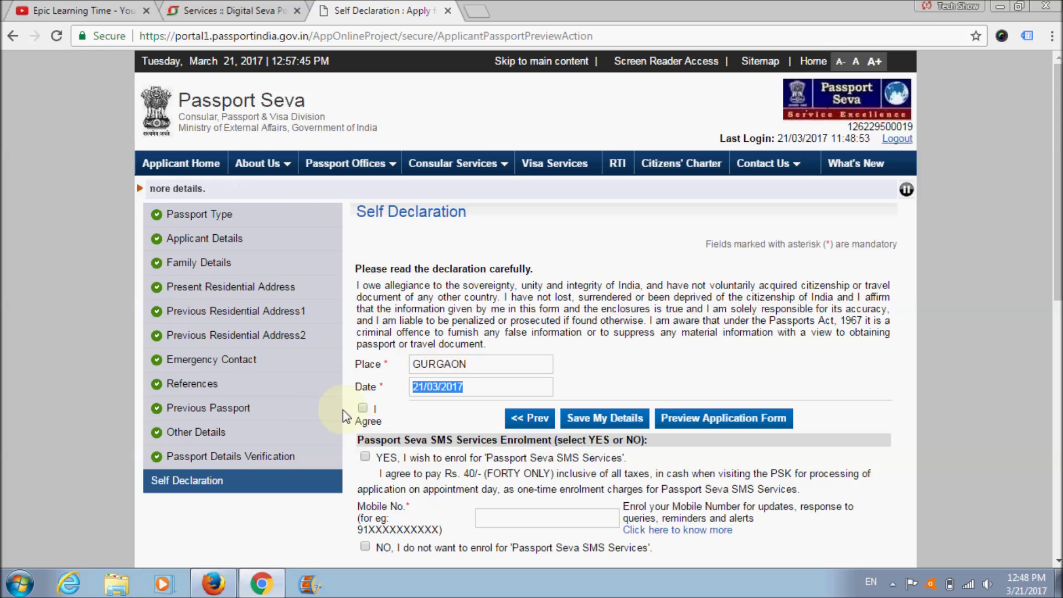
pyautogui.click(362, 409)
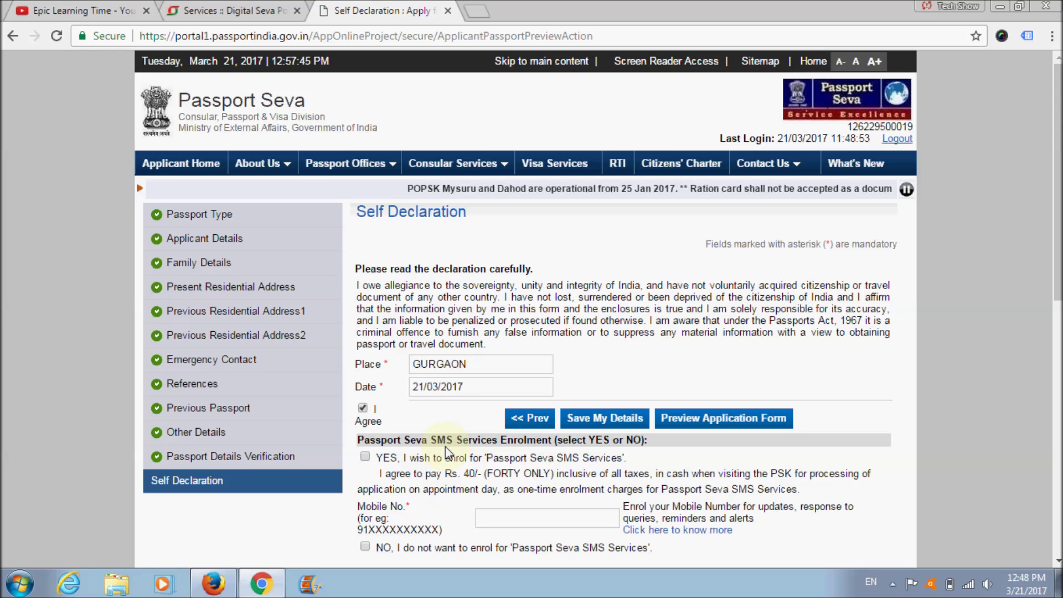
# - Enrol for Passport Seva SMS Services, consent to sharing details with Chola-MS, and submit the application for payment
pyautogui.click(365, 457)
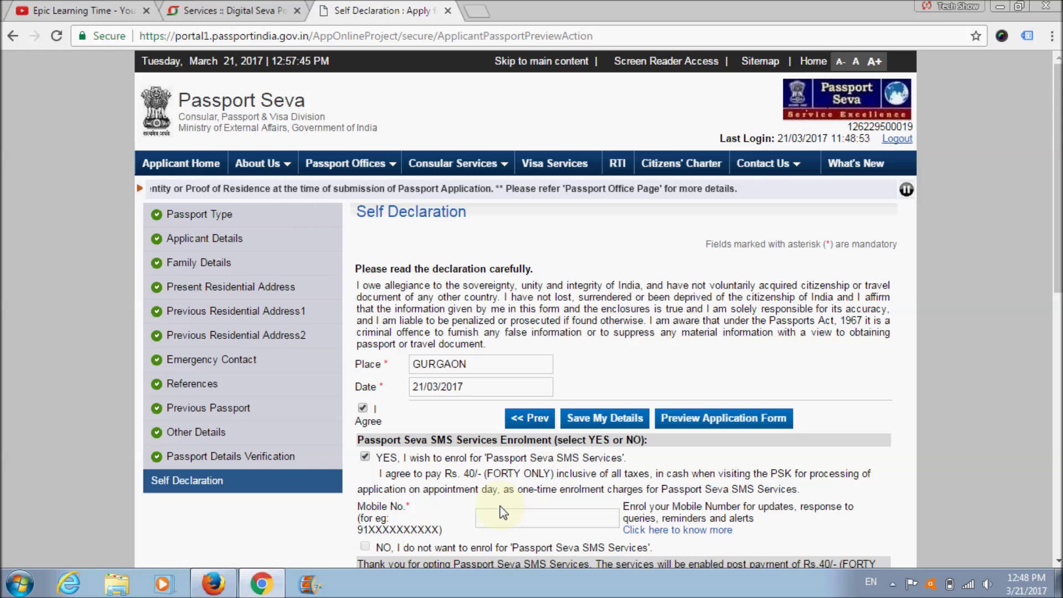
pyautogui.scroll(-4, 501, 513)
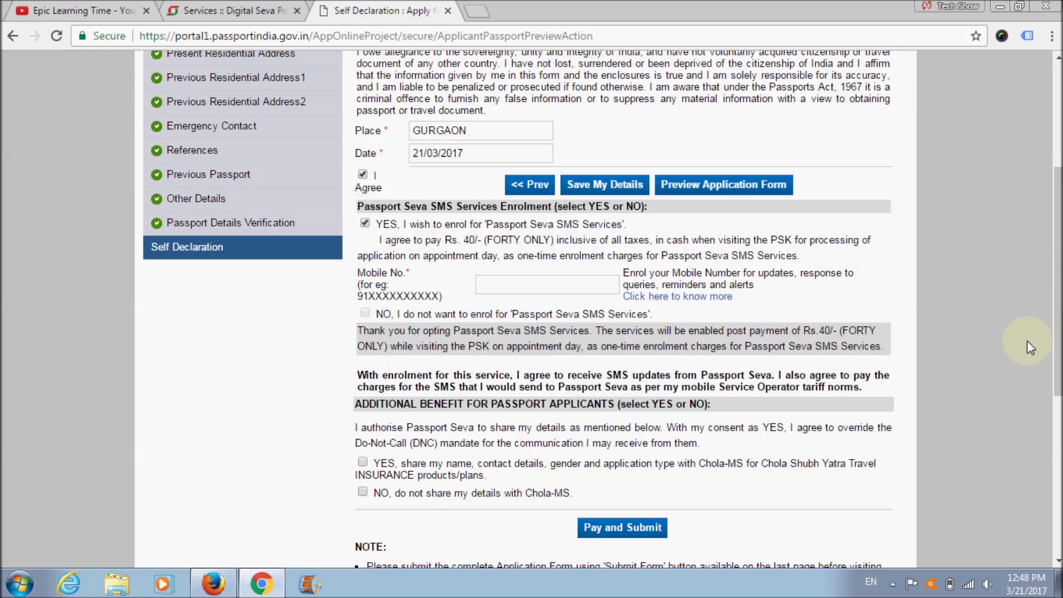
pyautogui.click(363, 462)
pyautogui.moveTo(1058, 310); pyautogui.dragTo(1058, 374)
pyautogui.click(613, 391)
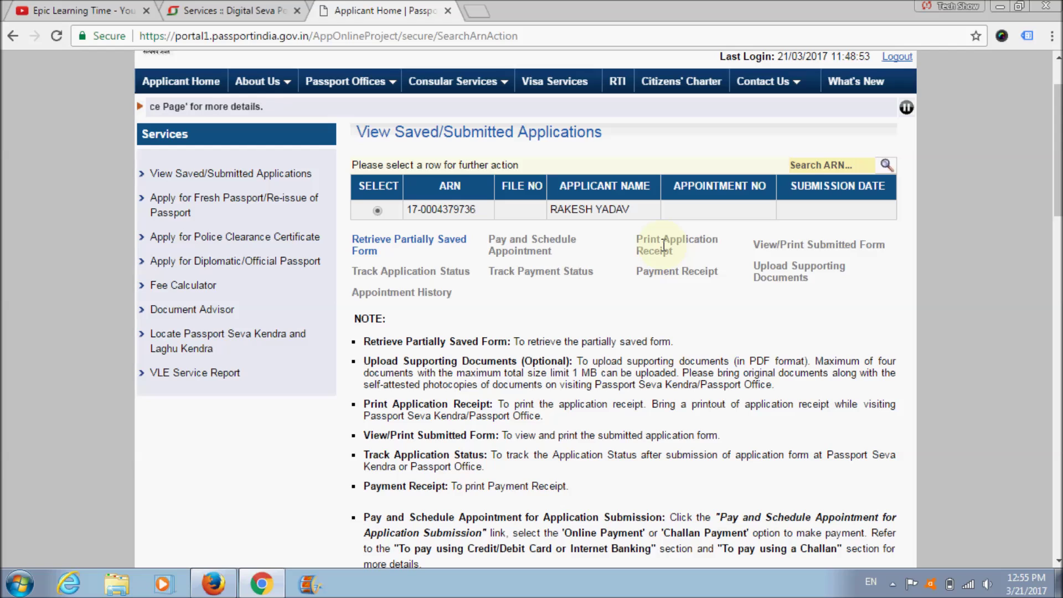
# - Look over the actions for the saved application, and switch to the Epic Learning Time YouTube channel to view its Subscribe option
pyautogui.scroll(2, 510, 268)
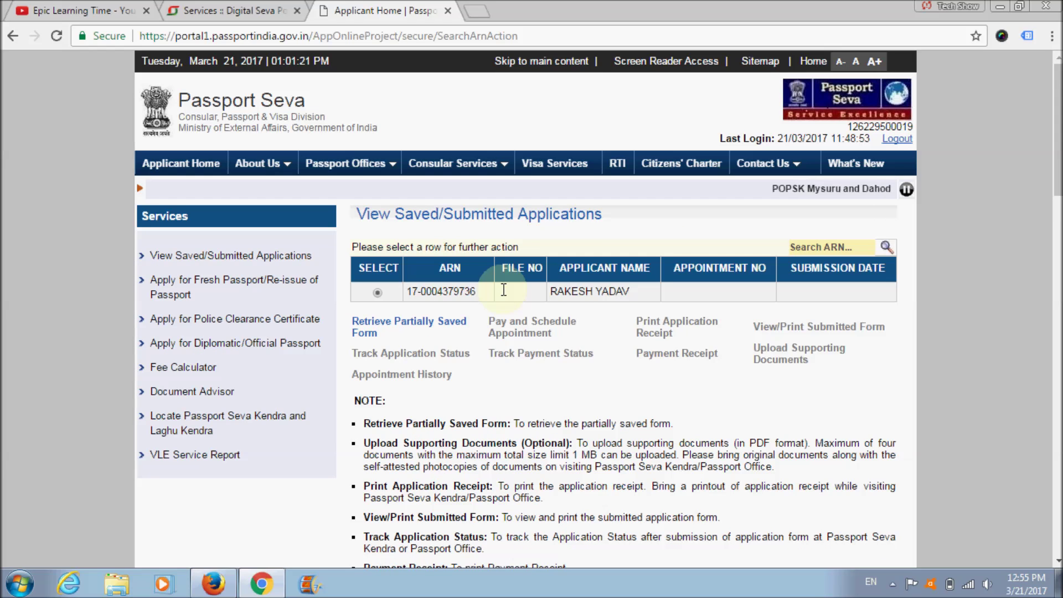
pyautogui.click(88, 9)
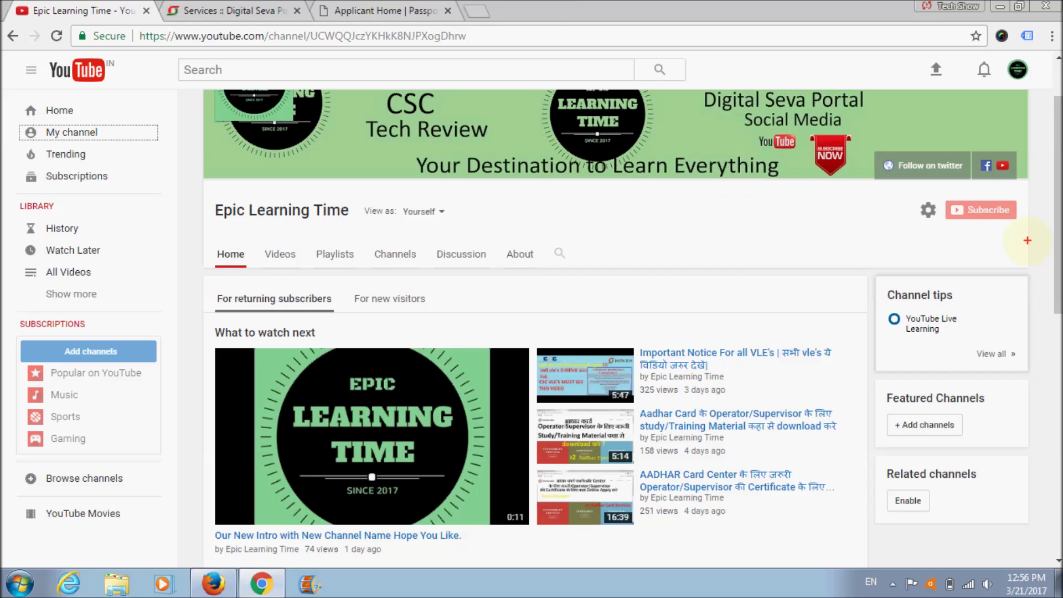
pyautogui.moveTo(941, 191); pyautogui.dragTo(1022, 237)
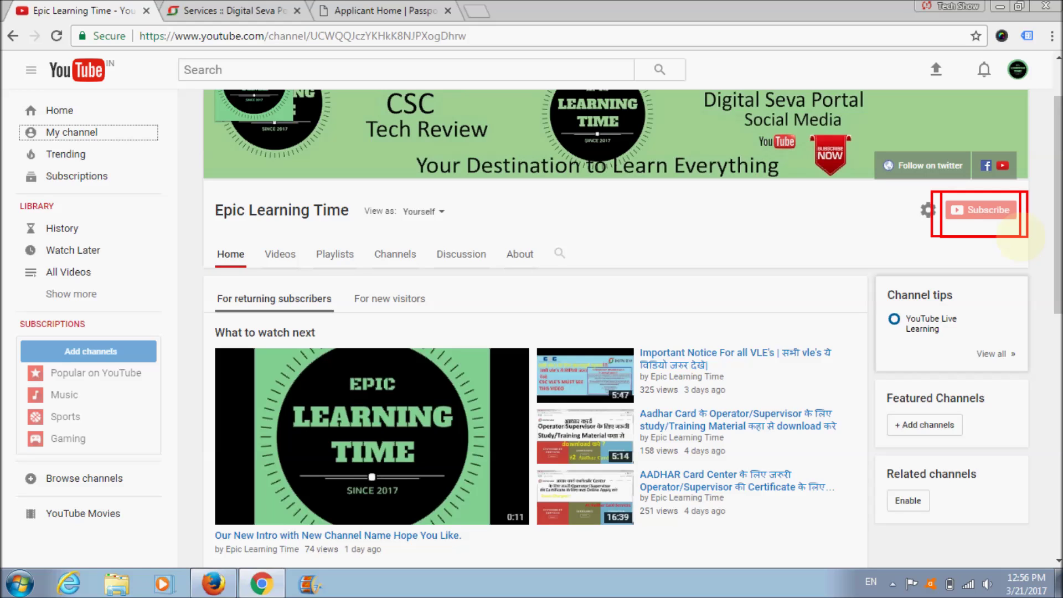